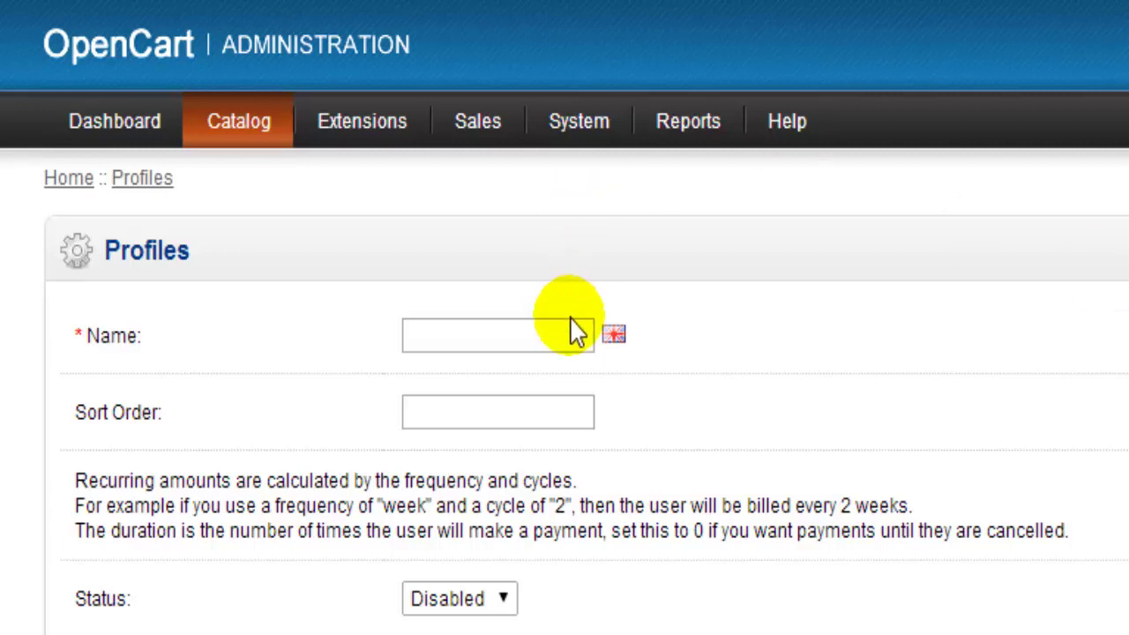
# Step: Name the new recurring profile "Profile 1" and give it sort order 1
pyautogui.click(436, 336)
pyautogui.write('Profile 1')
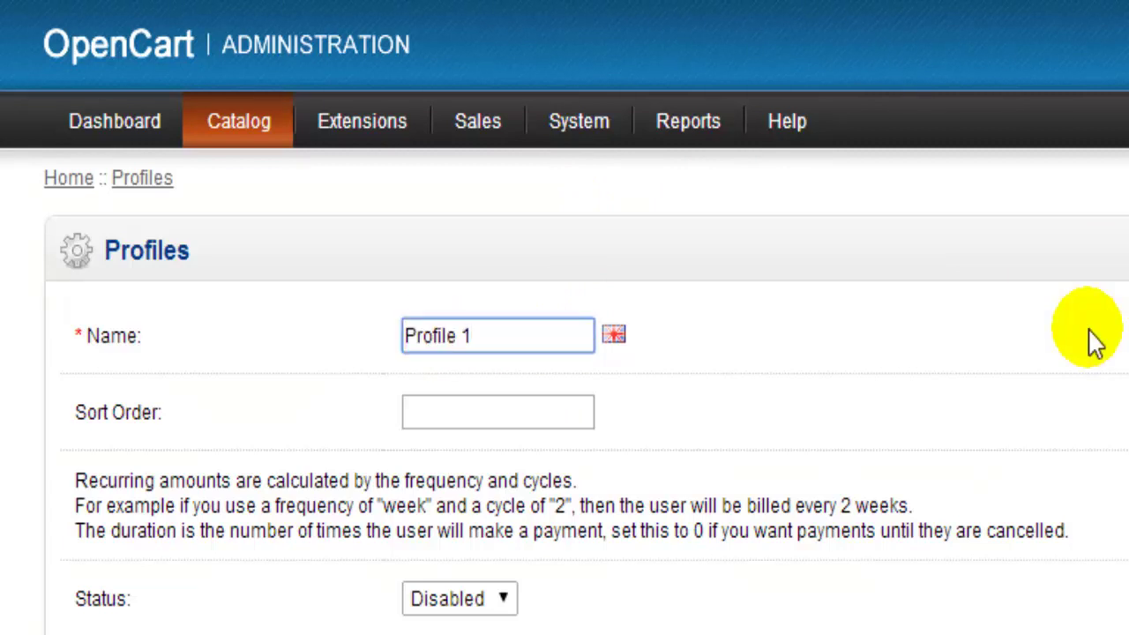
pyautogui.click(484, 412)
pyautogui.write('1')
# Step: Enable Profile 1 and set its recurring price to 1.00
pyautogui.scroll(-2, 484, 383)
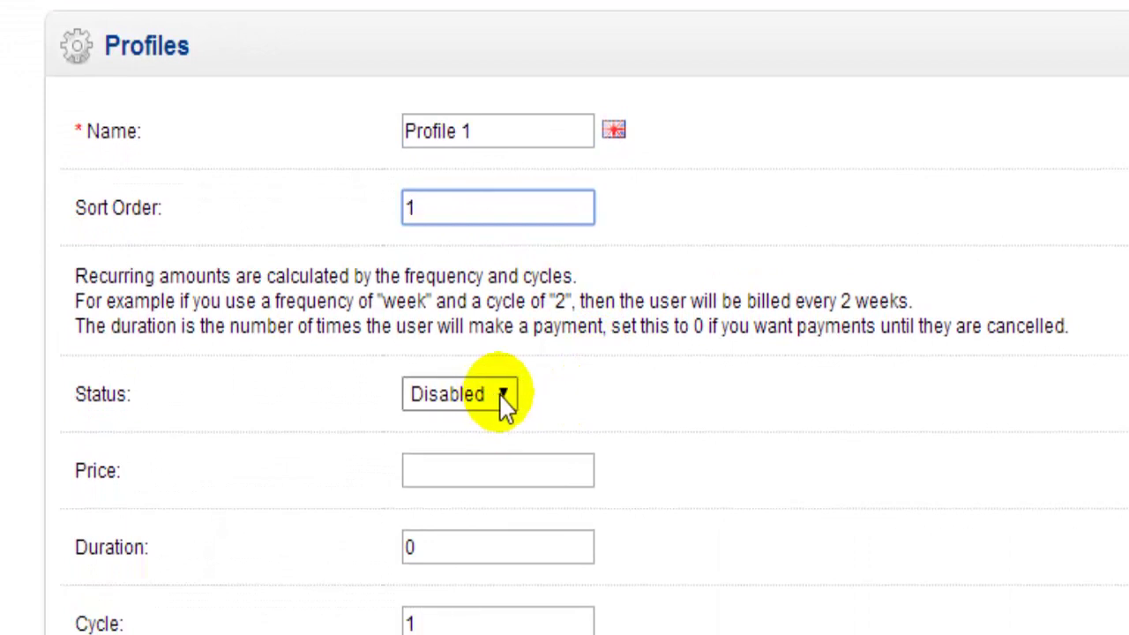
pyautogui.click(504, 399)
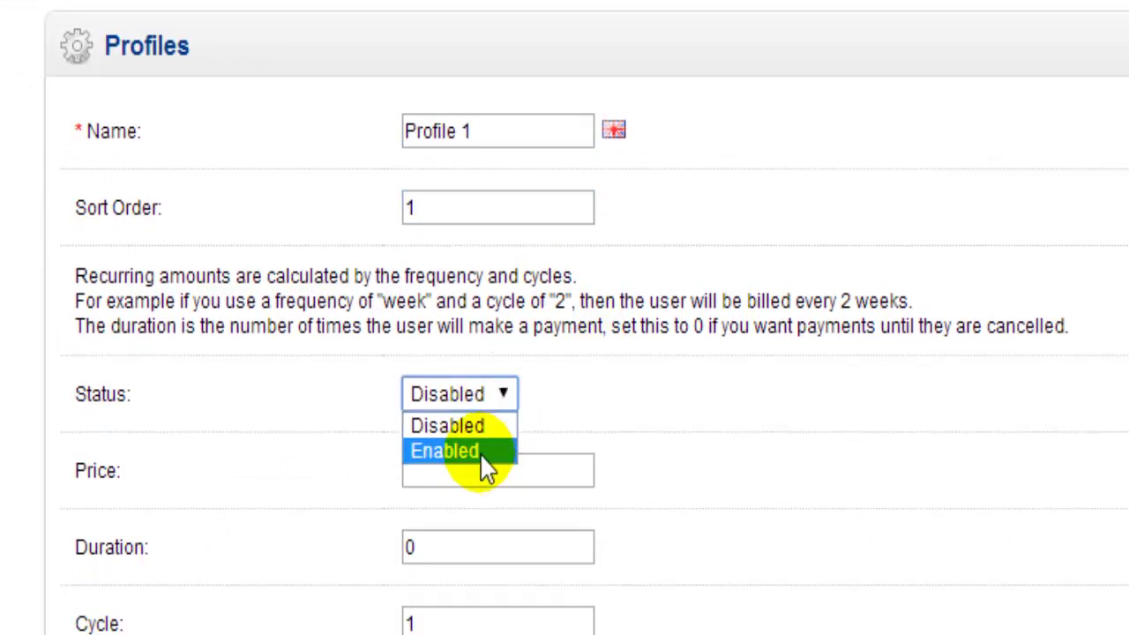
pyautogui.click(483, 453)
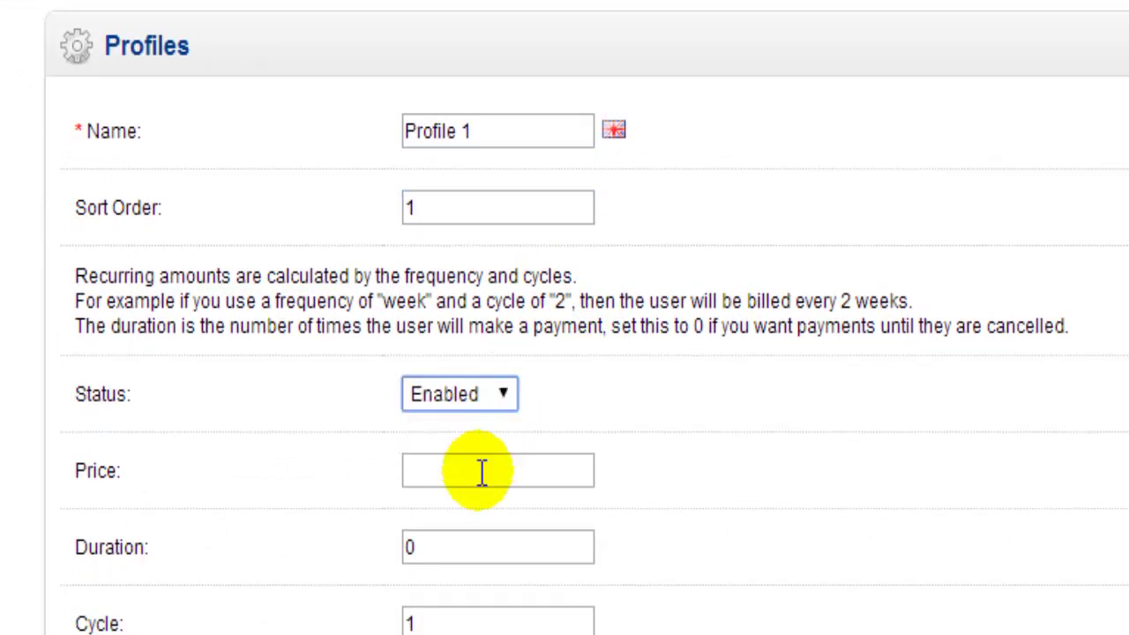
pyautogui.click(482, 471)
pyautogui.scroll(-3, 481, 458)
pyautogui.write('1.00')
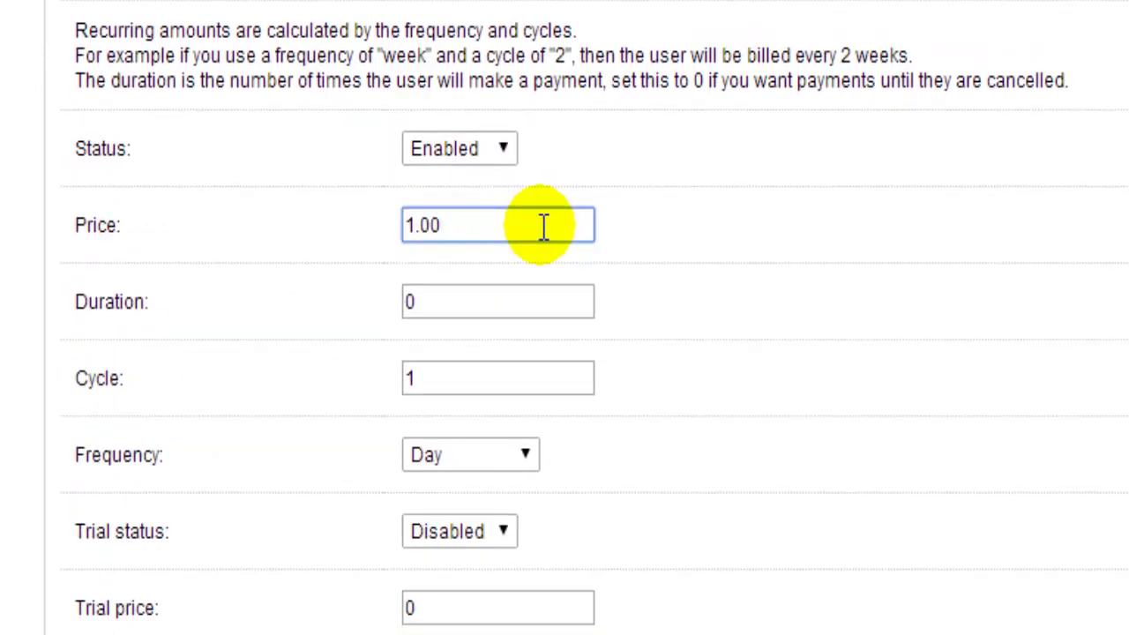
# Step: Set the billing frequency to Month, keeping duration 0 and cycle 1, and save the profile
pyautogui.press('Tab')
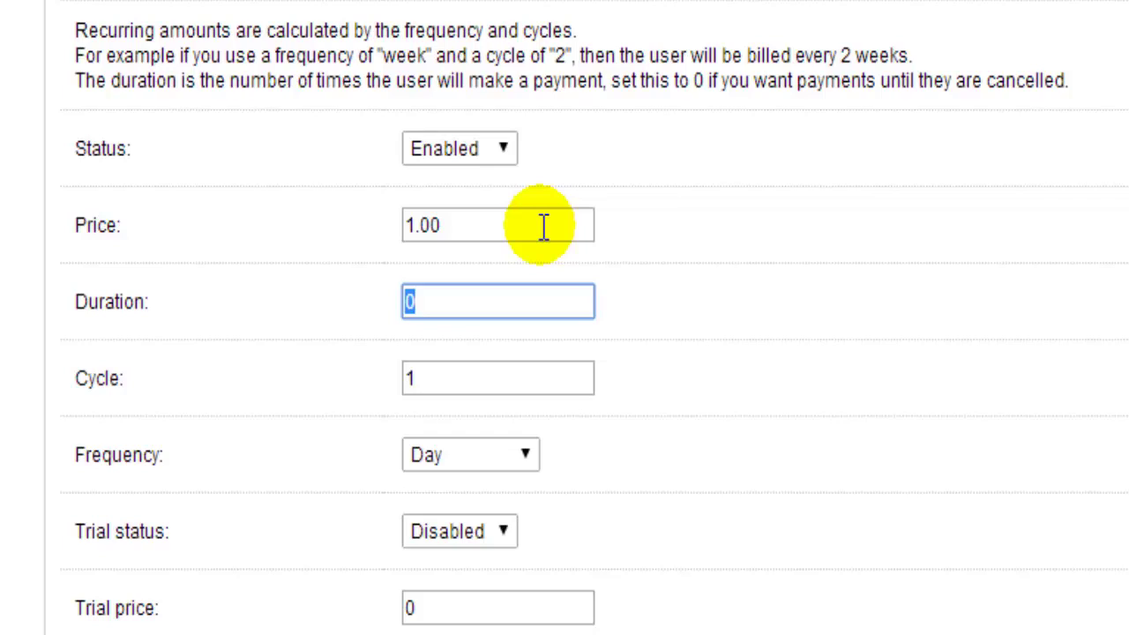
pyautogui.press('Tab')
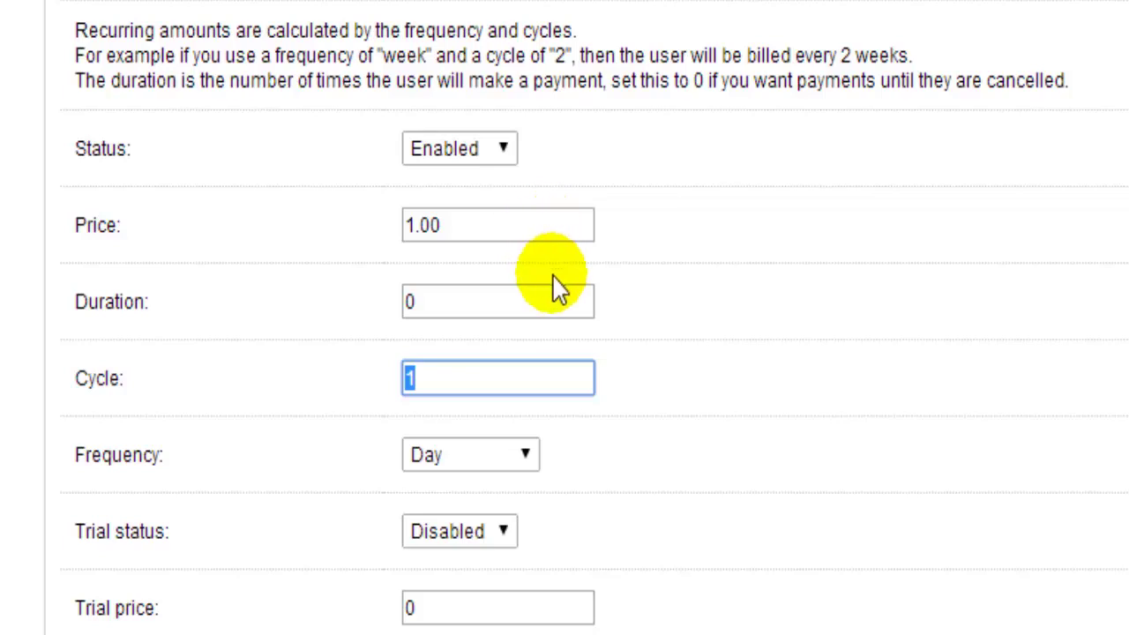
pyautogui.click(526, 457)
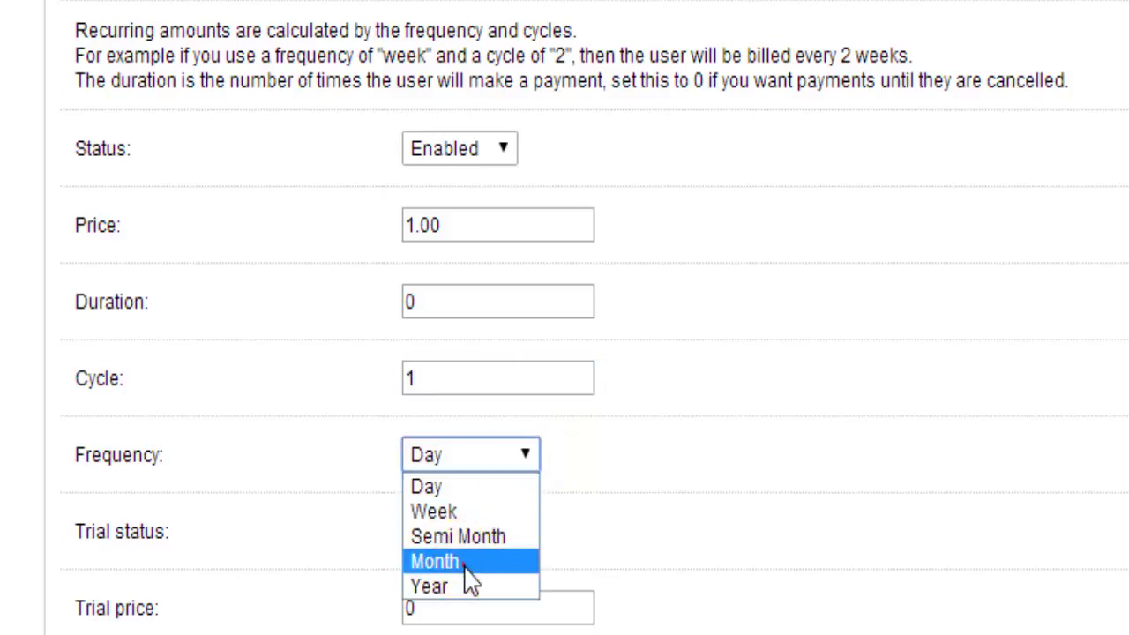
pyautogui.click(436, 562)
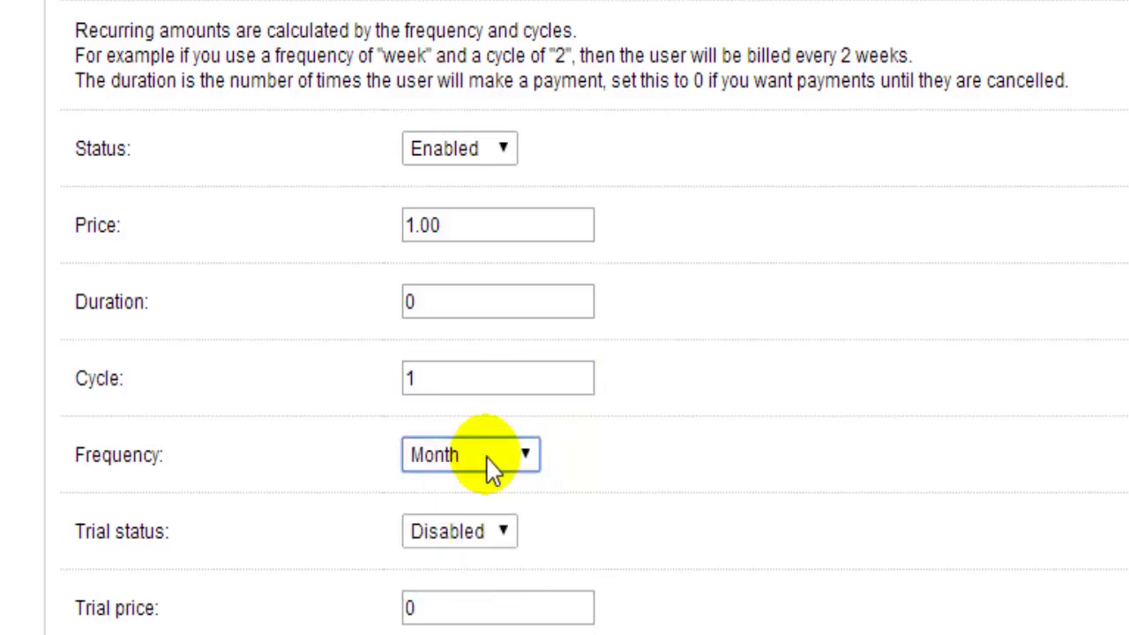
pyautogui.moveTo(455, 384); pyautogui.dragTo(395, 379)
pyautogui.click(531, 460)
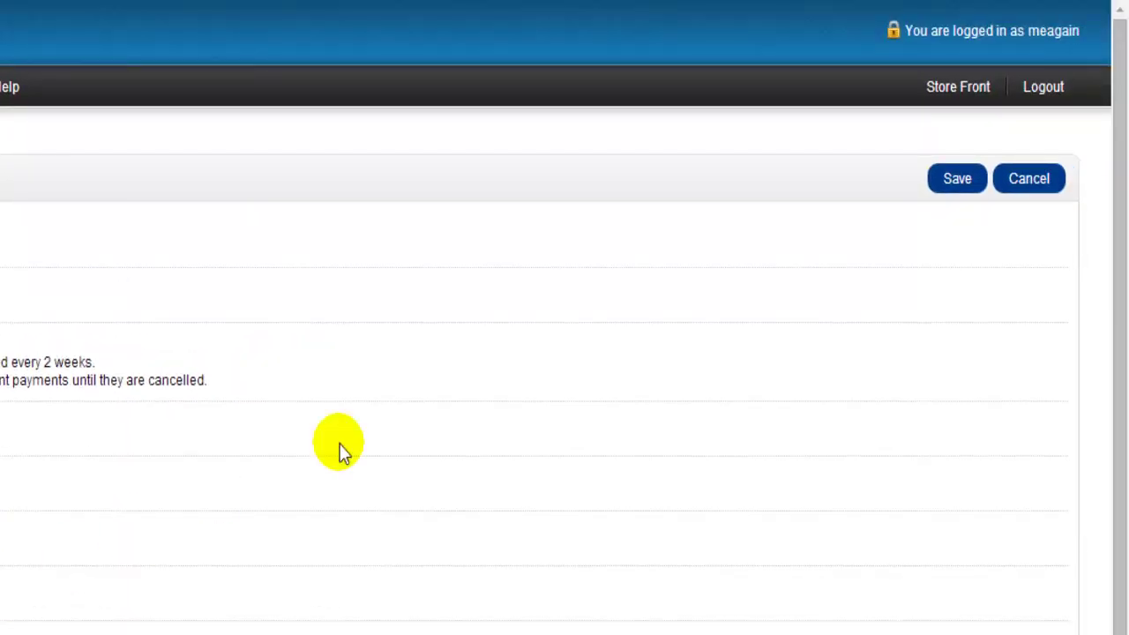
pyautogui.click(956, 181)
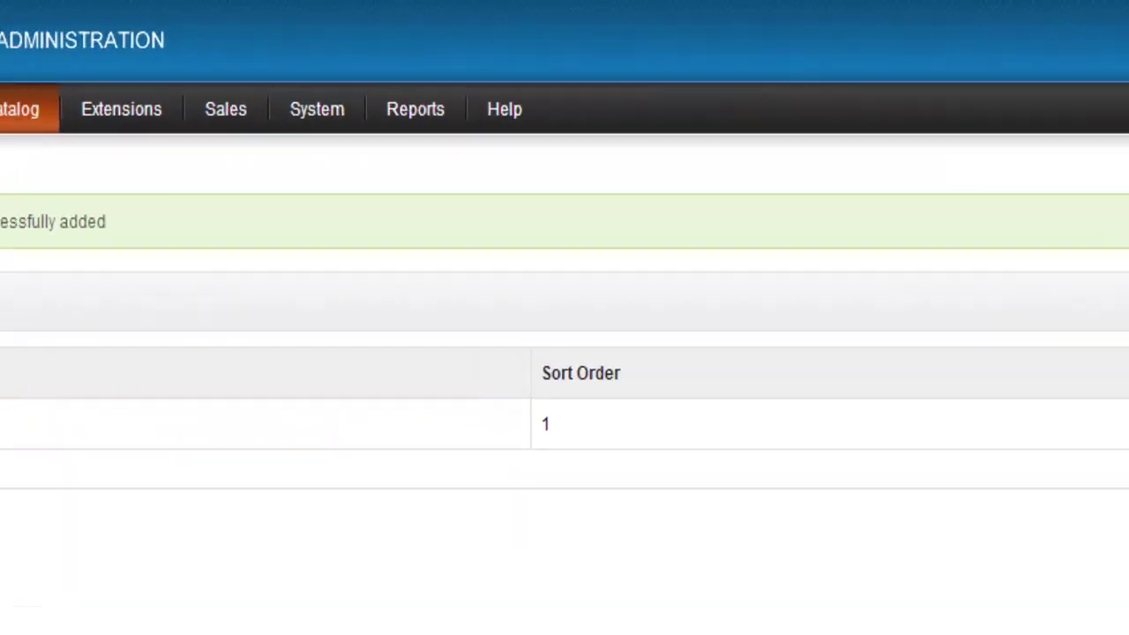
# Step: Start another recurring profile named "Profile 2" with sort order 2
pyautogui.click(821, 353)
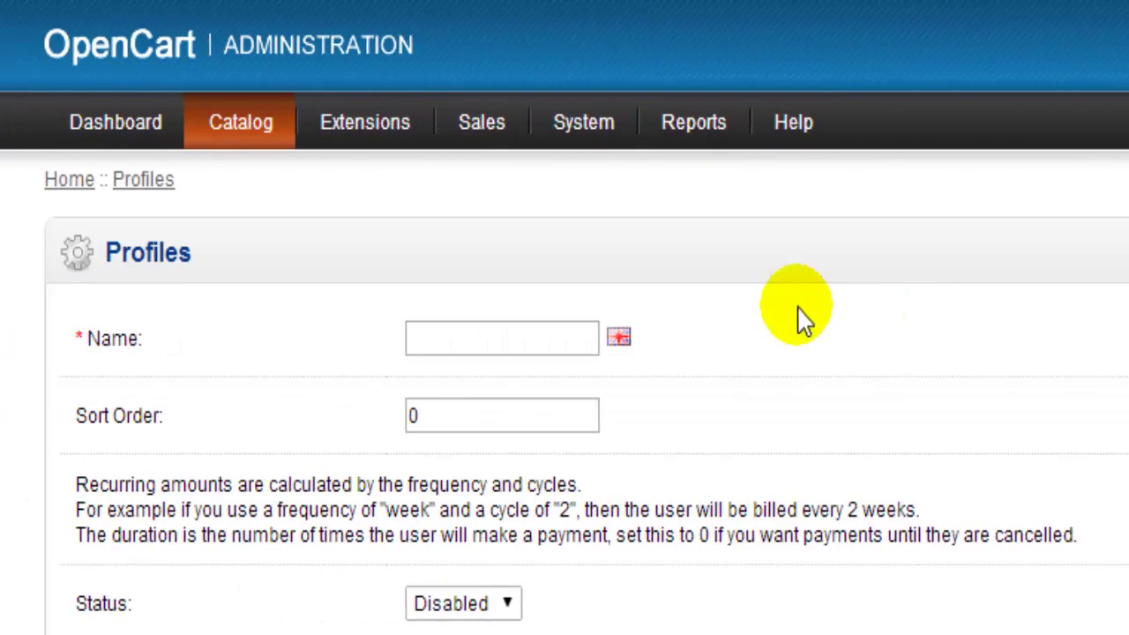
pyautogui.click(119, 336)
pyautogui.write('Profile 2')
pyautogui.click(541, 351)
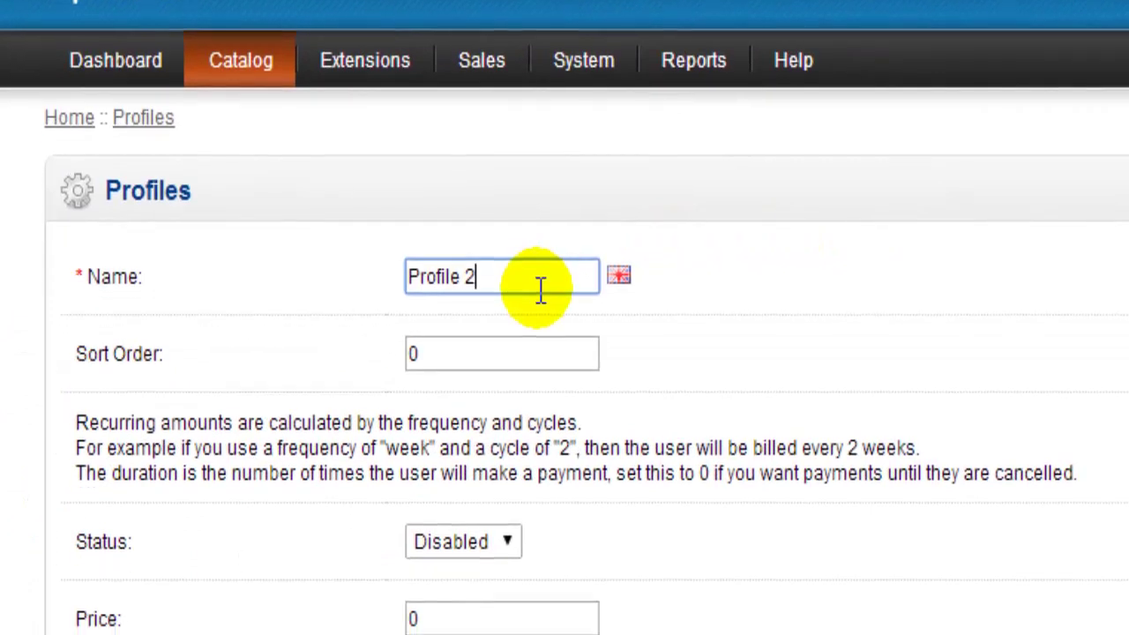
pyautogui.click(526, 406)
pyautogui.press('BackSpace')
pyautogui.write('2')
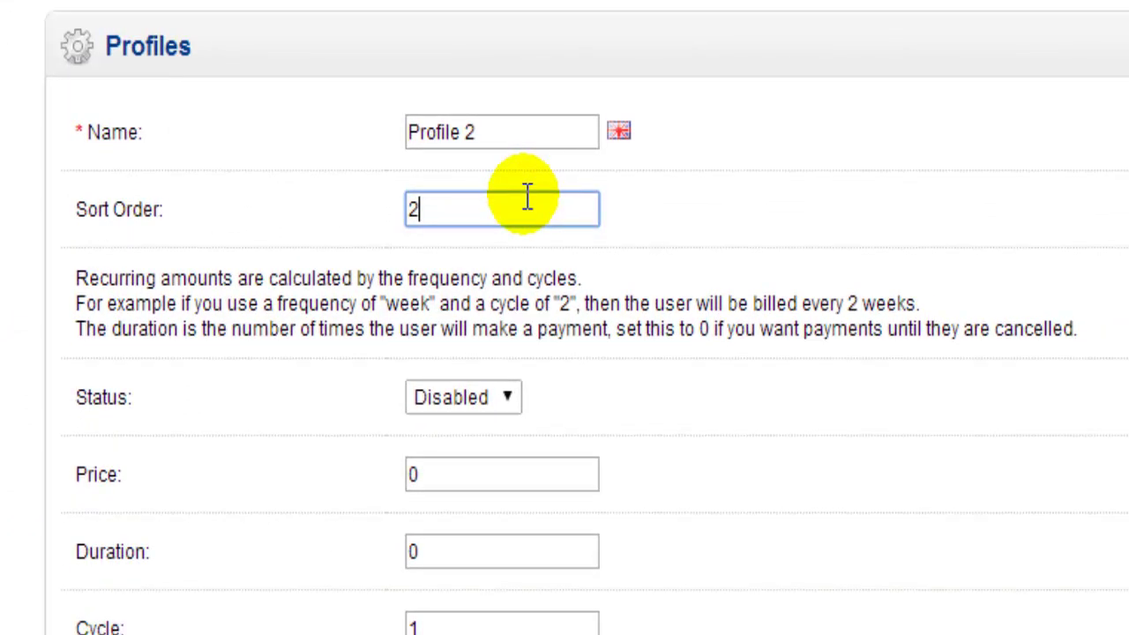
# Step: Enable Profile 2 and set its recurring price to 12.00
pyautogui.click(499, 401)
pyautogui.click(476, 372)
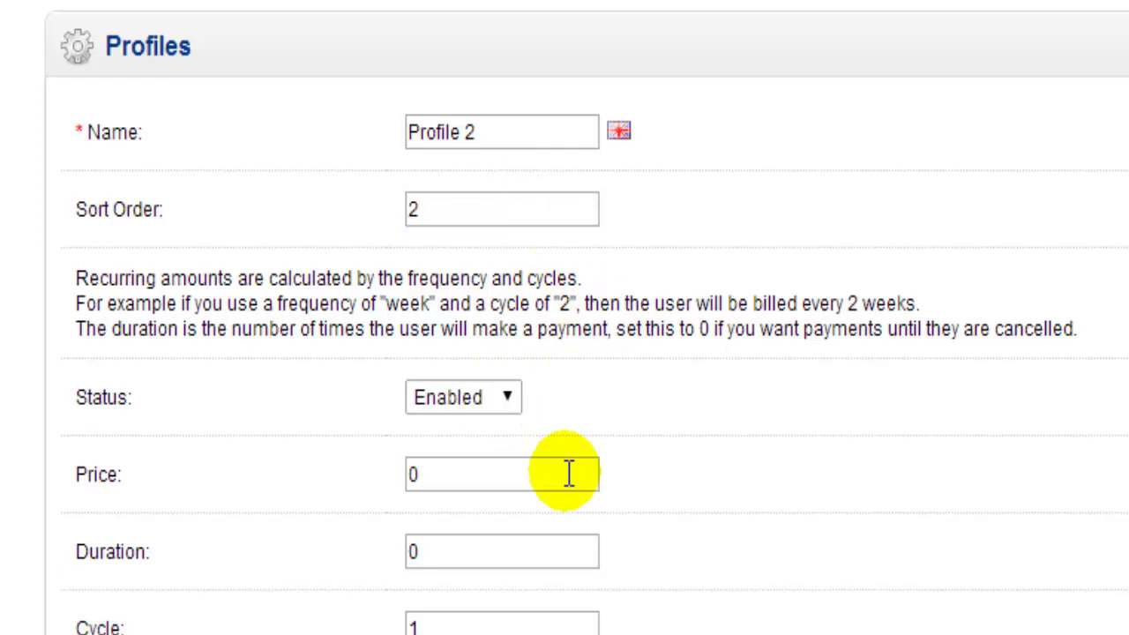
pyautogui.click(465, 476)
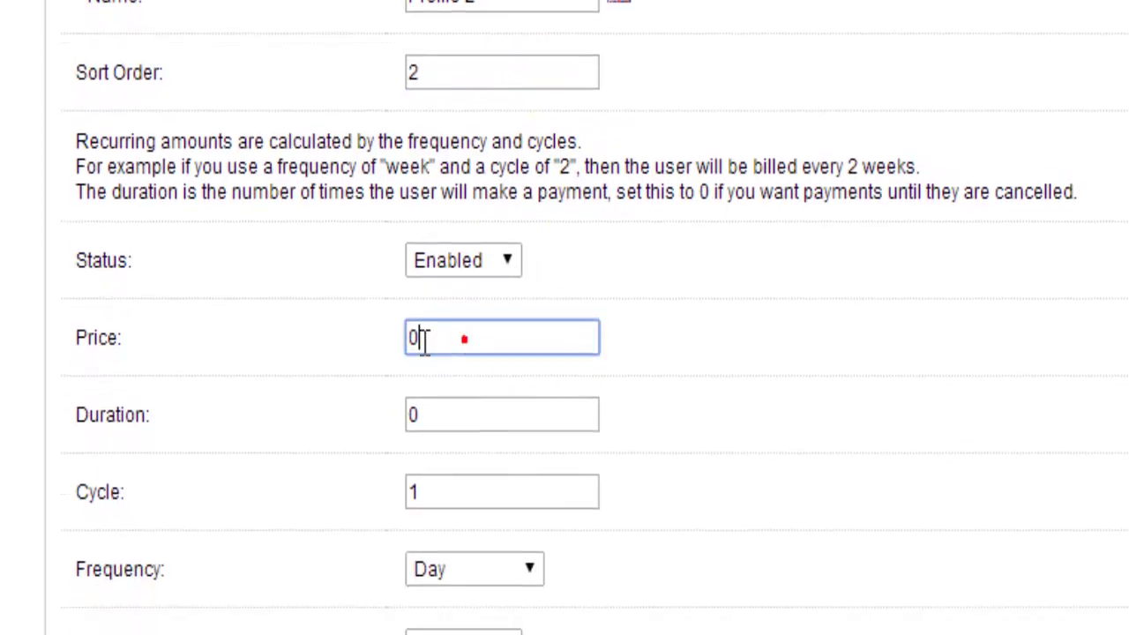
pyautogui.press('BackSpace')
pyautogui.write('12.00')
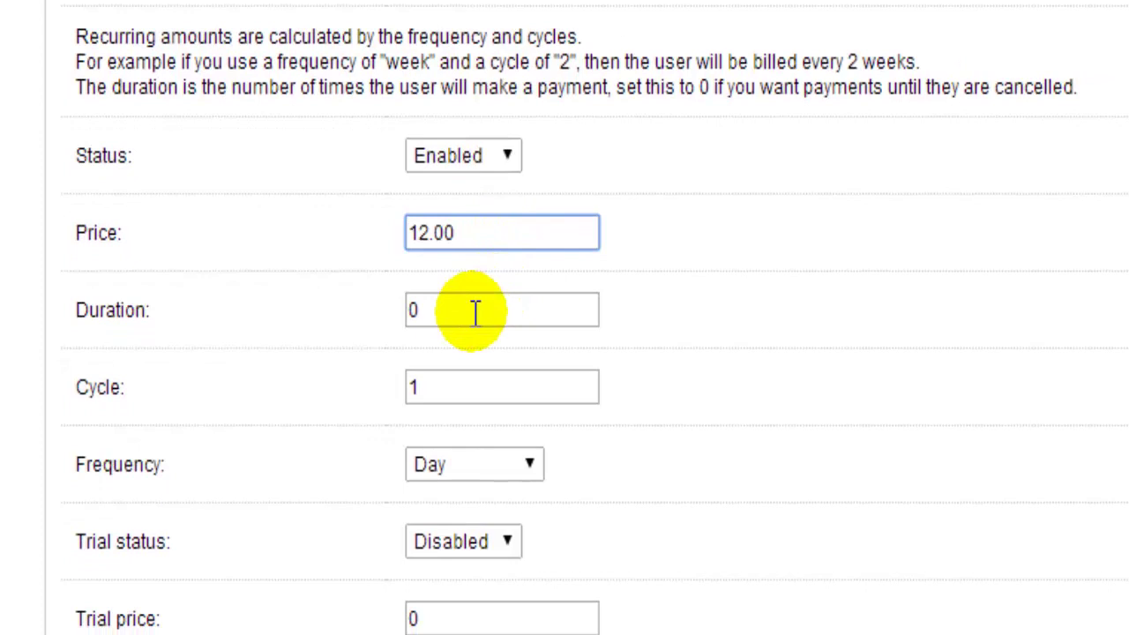
# Step: Set Profile 2's billing frequency to Year, keeping the cycle at 1
pyautogui.click(477, 398)
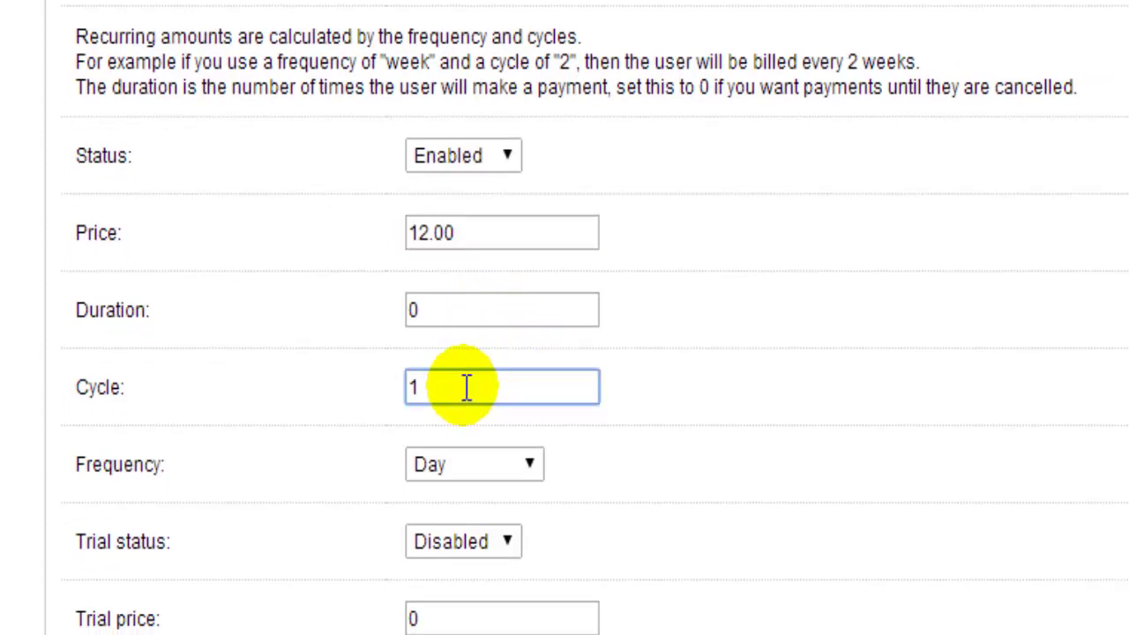
pyautogui.click(530, 467)
pyautogui.click(461, 599)
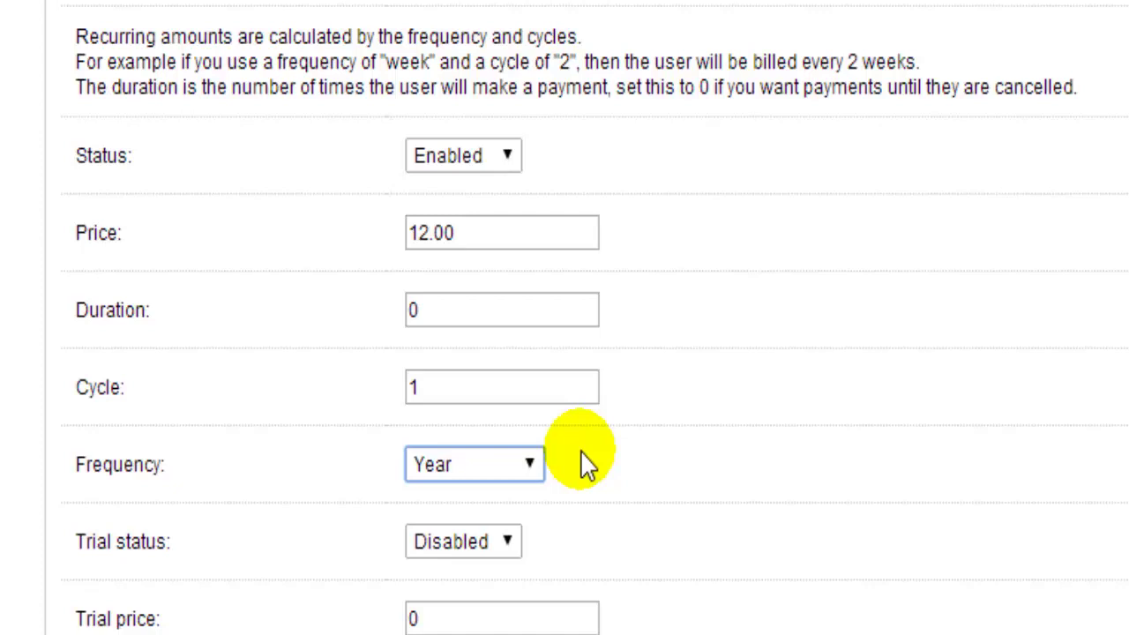
# Step: Enable the trial period for Profile 2 and set the trial price to 1.00
pyautogui.scroll(-1, 477, 507)
pyautogui.click(476, 505)
pyautogui.click(486, 548)
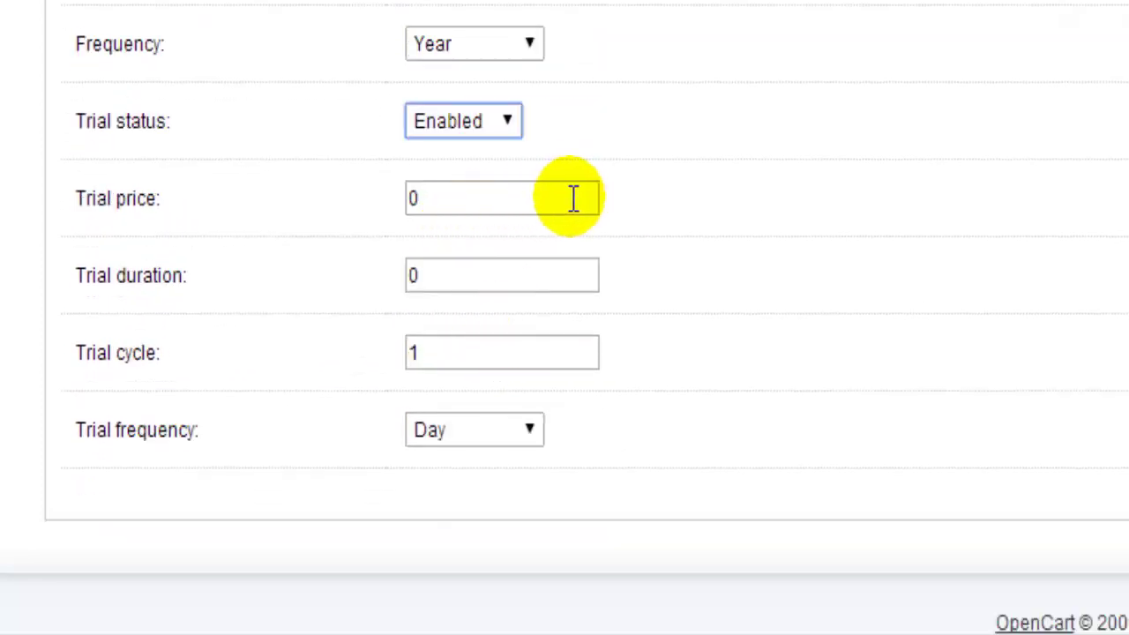
pyautogui.click(499, 198)
pyautogui.moveTo(428, 198); pyautogui.dragTo(395, 200)
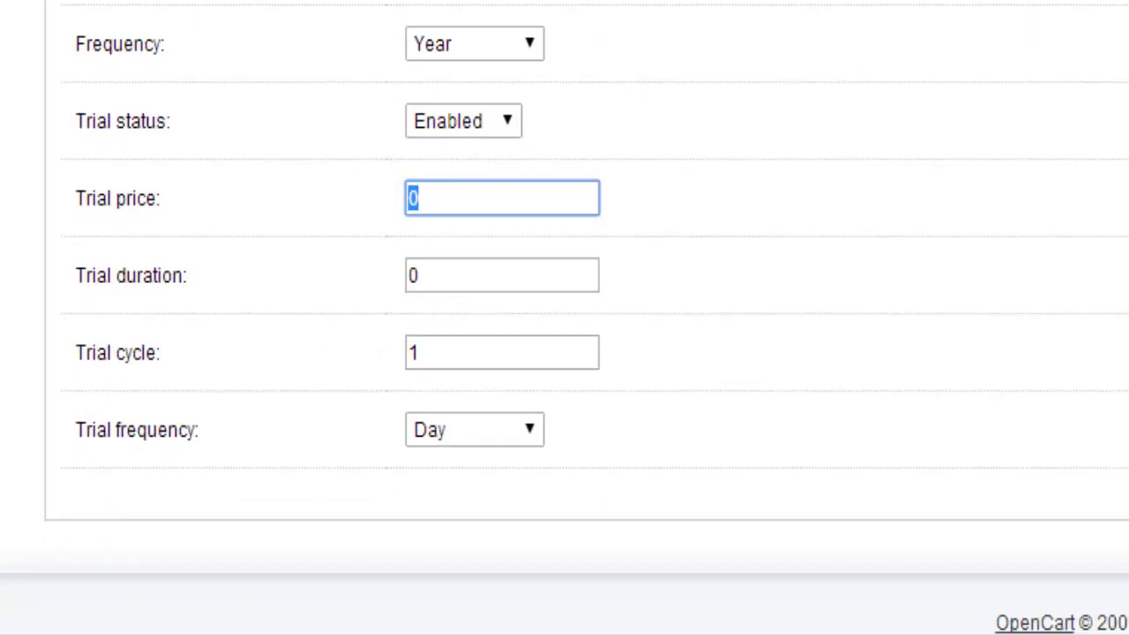
pyautogui.write('1.00')
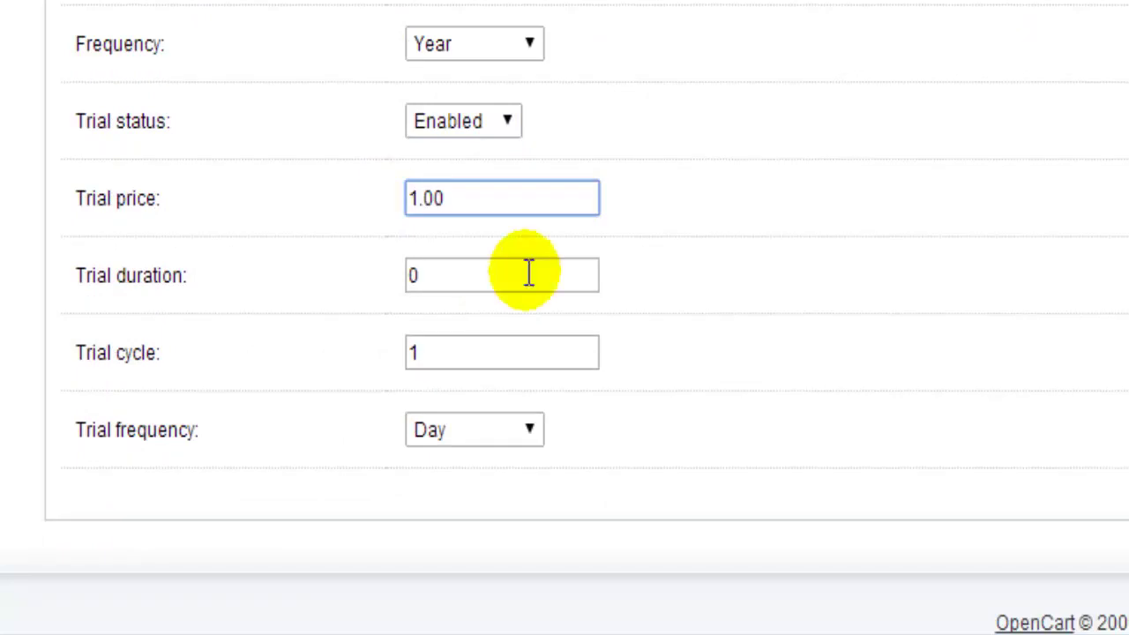
# Step: Save Profile 2 with a trial duration of 1, a trial cycle of 1 and a trial frequency of Month
pyautogui.click(530, 274)
pyautogui.doubleClick(508, 263)
pyautogui.write('1')
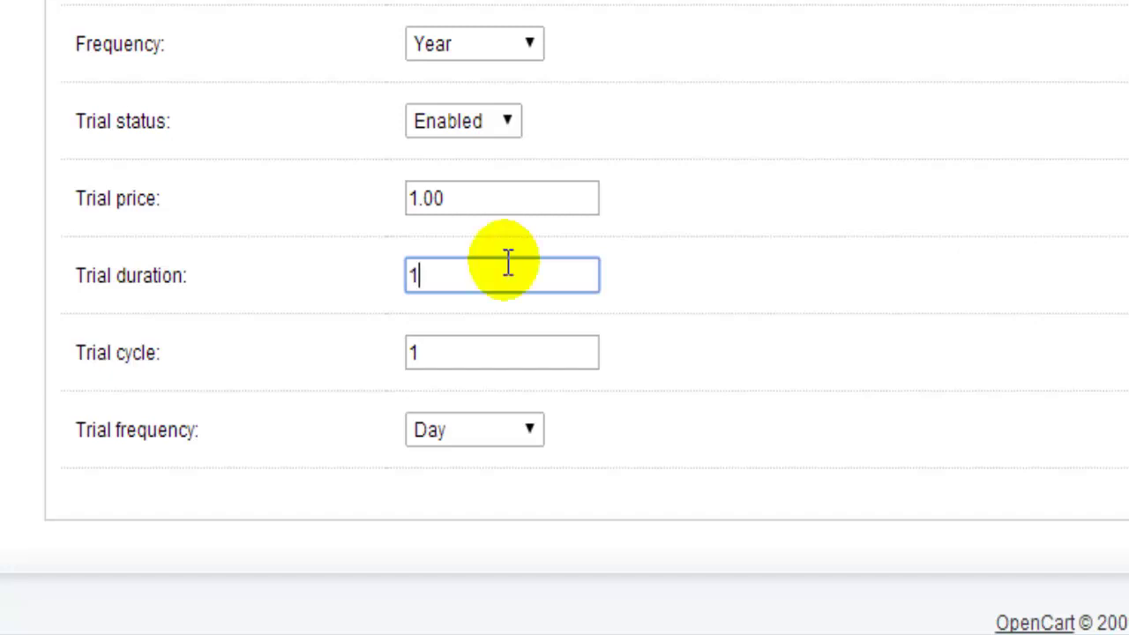
pyautogui.click(472, 353)
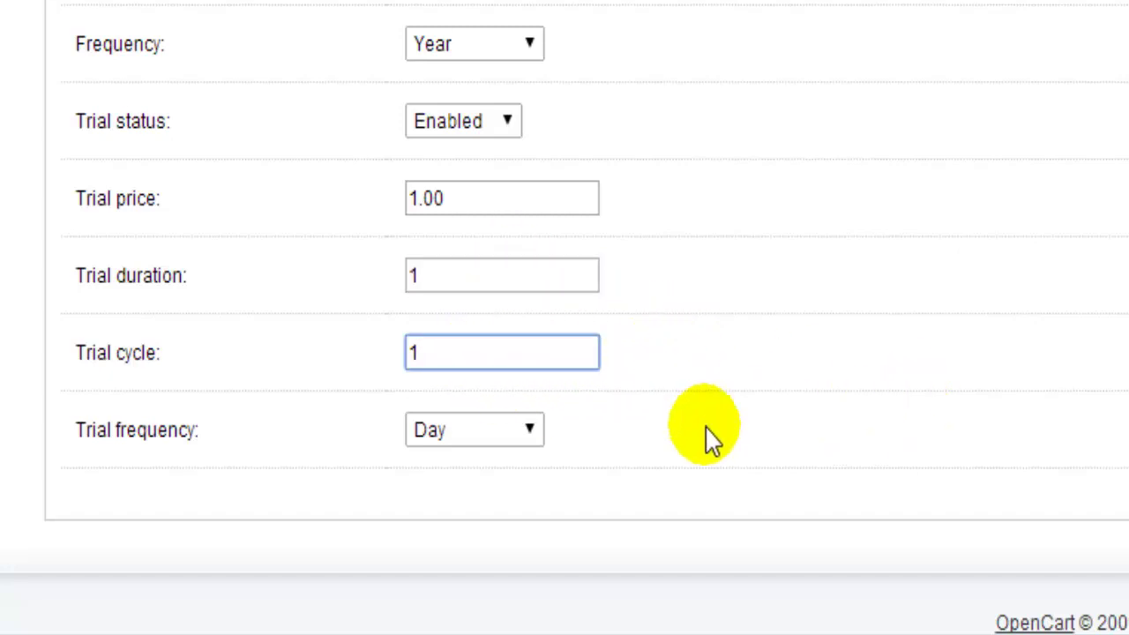
pyautogui.click(513, 430)
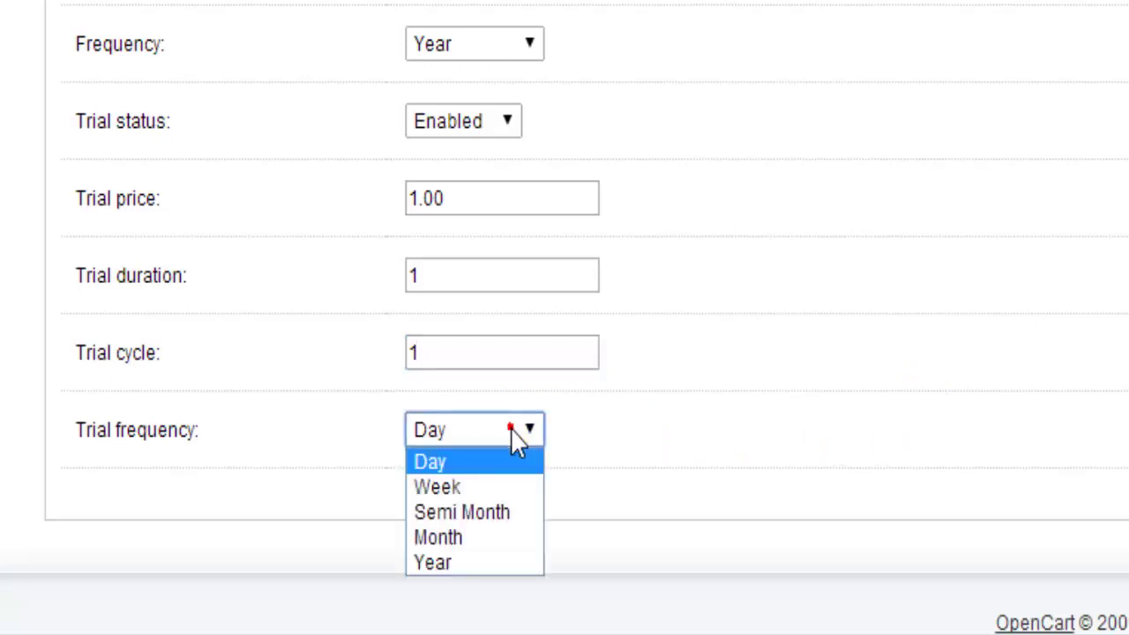
pyautogui.click(481, 538)
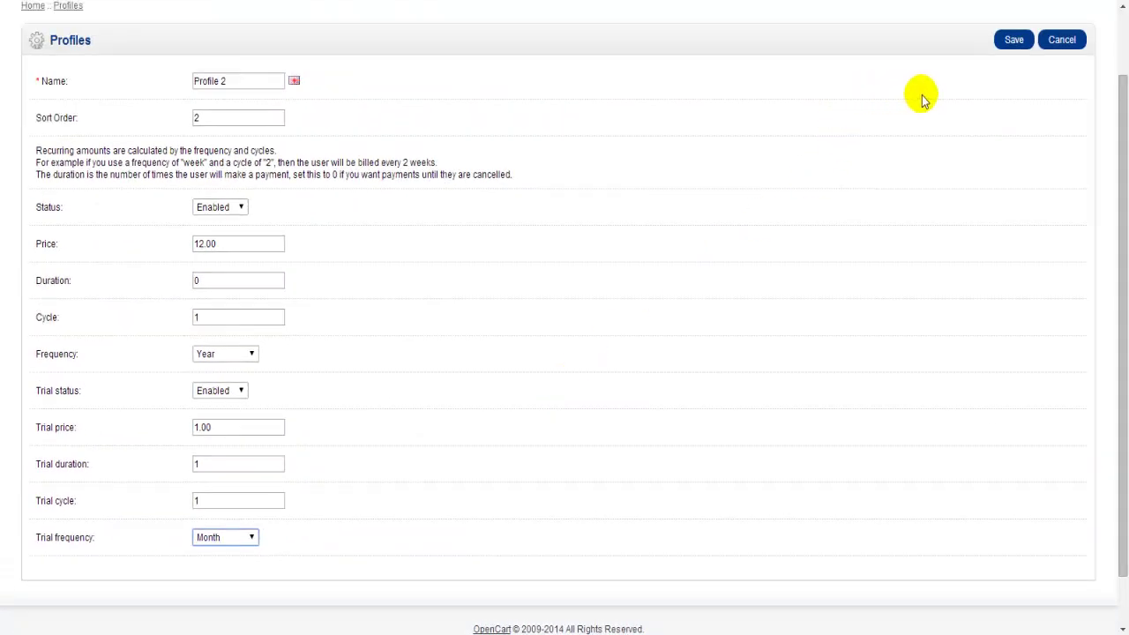
pyautogui.click(1014, 40)
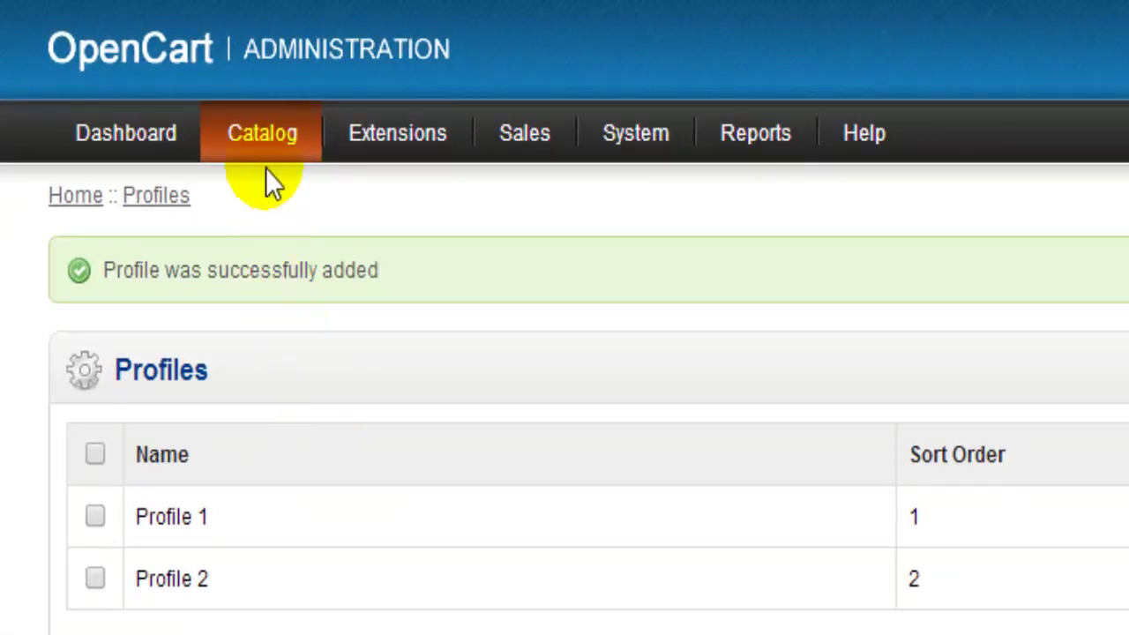
# Step: Start a new catalog product and name it "Test Product 1"
pyautogui.click(264, 143)
pyautogui.click(250, 252)
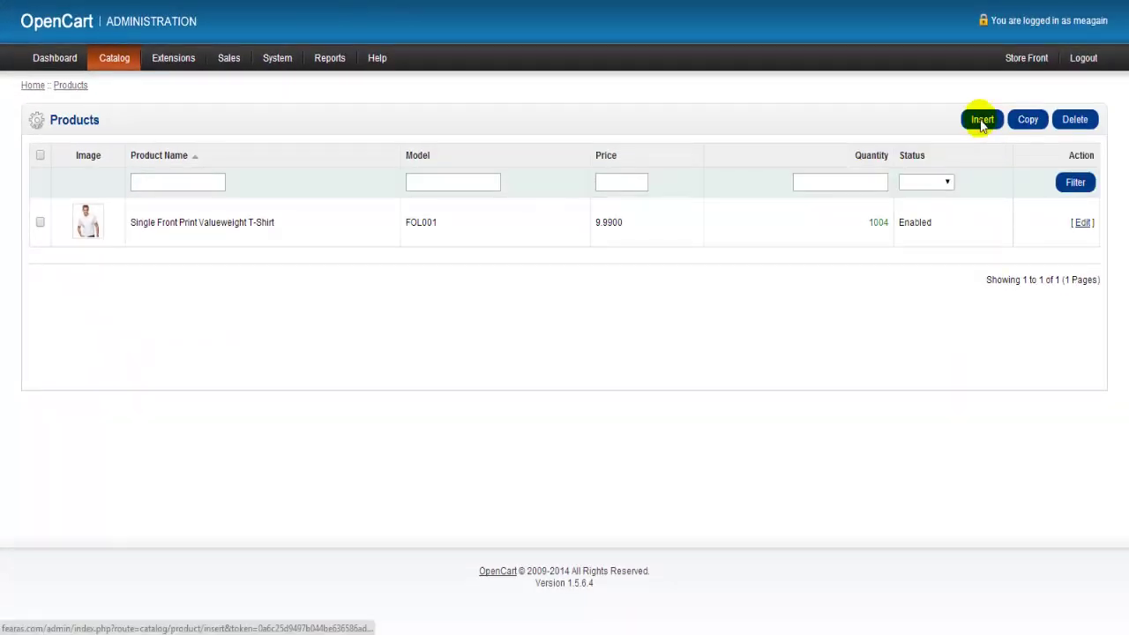
pyautogui.click(980, 118)
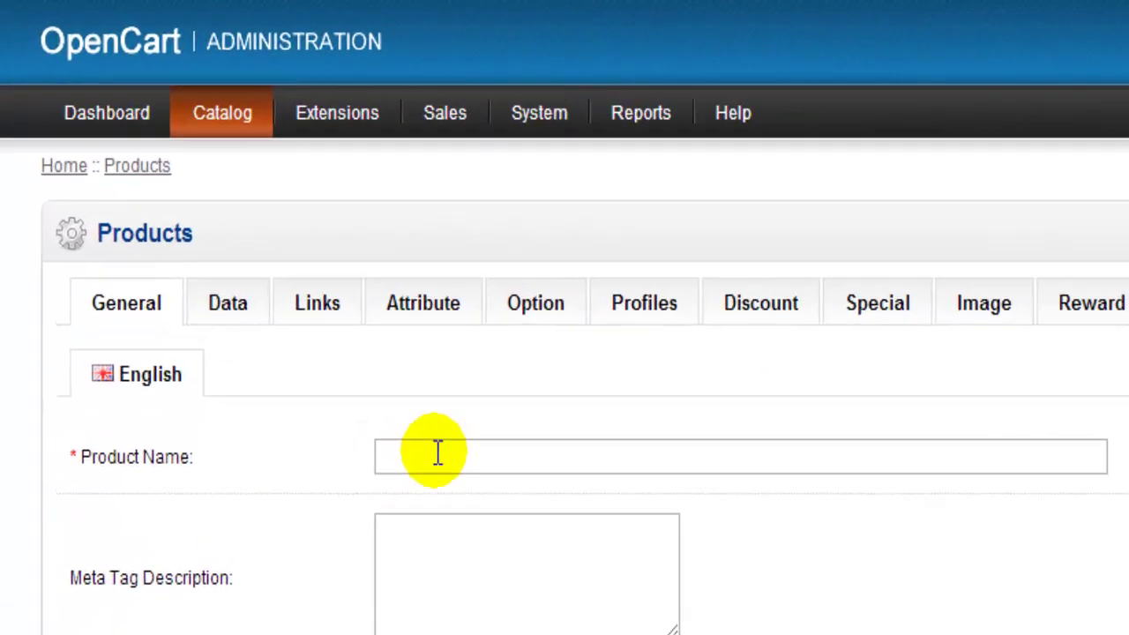
pyautogui.click(377, 387)
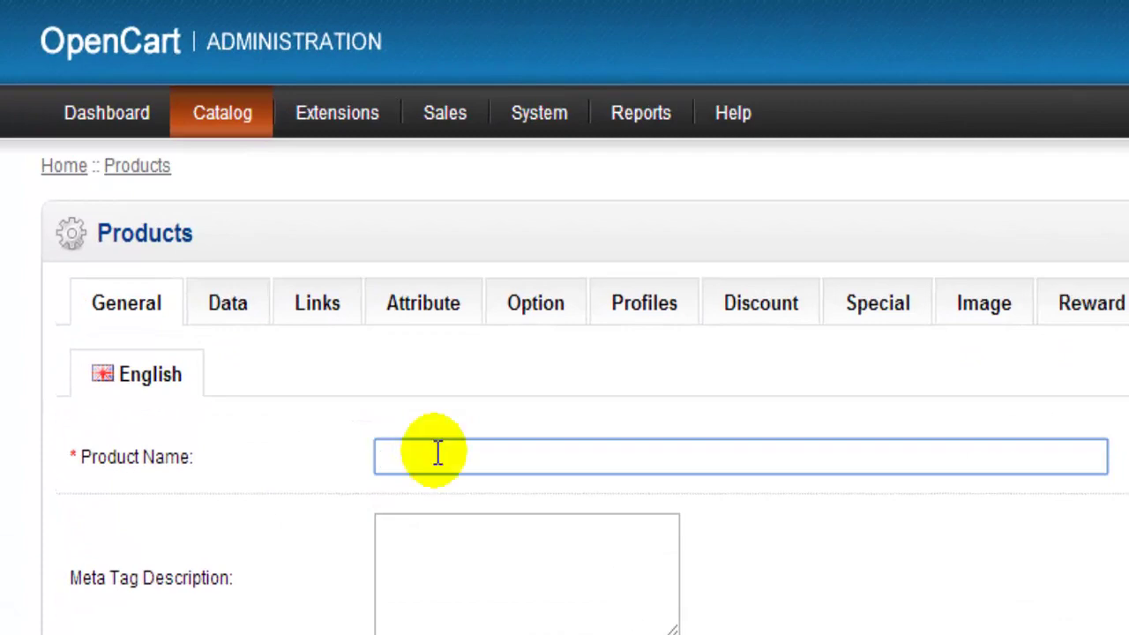
pyautogui.write('Test Product 1')
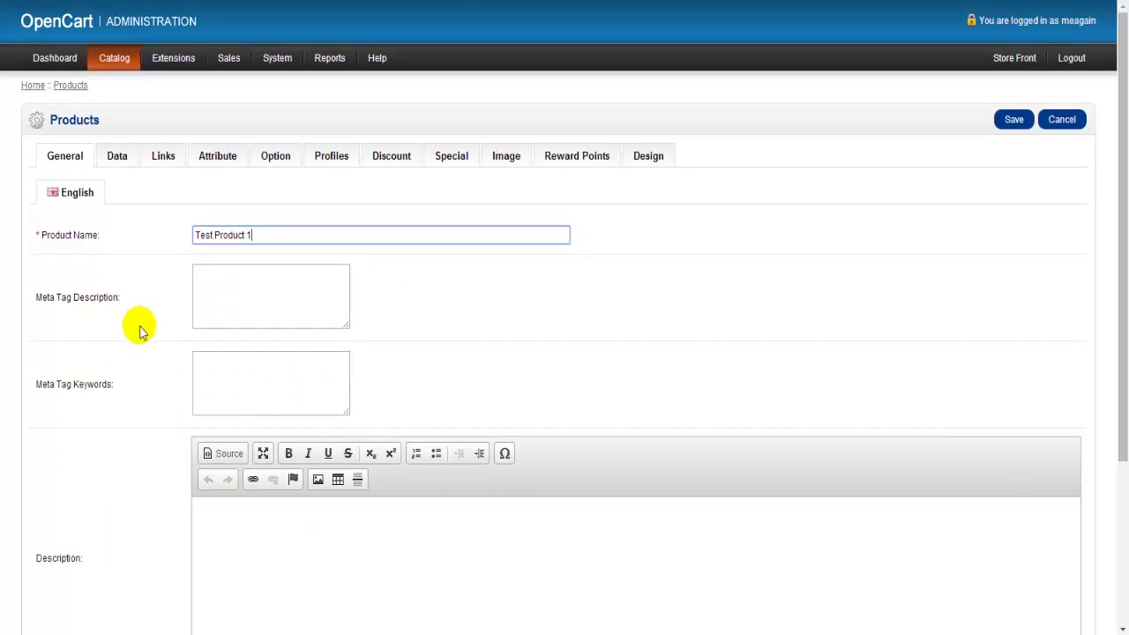
# Step: Set the new product's model to p1 and its price to 1.00 in the product data
pyautogui.click(117, 156)
pyautogui.click(327, 258)
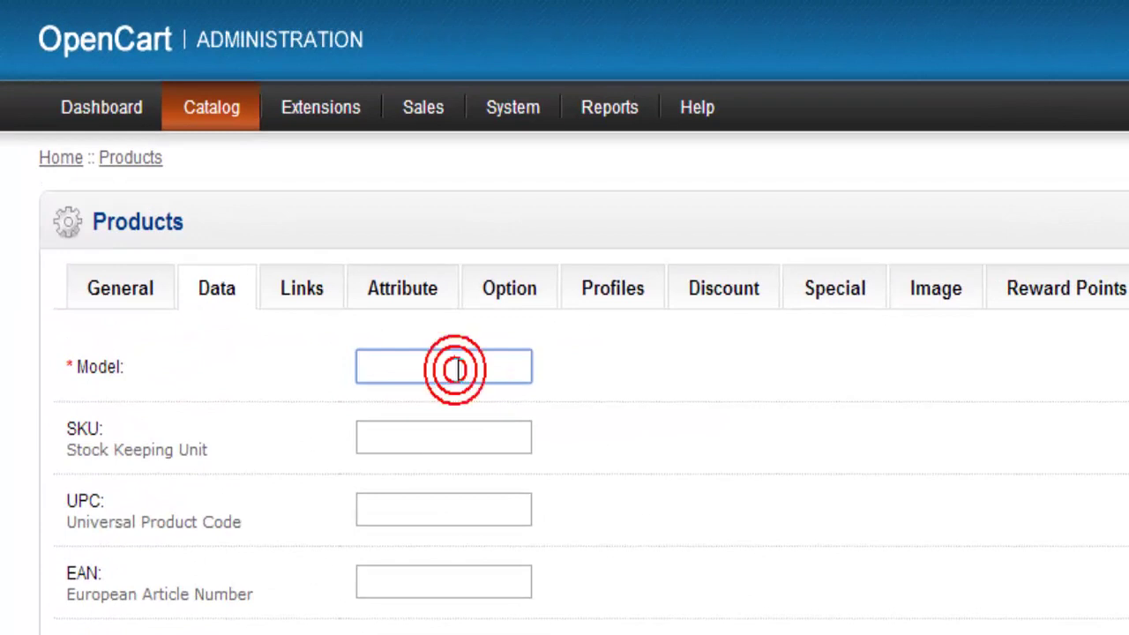
pyautogui.write('p1')
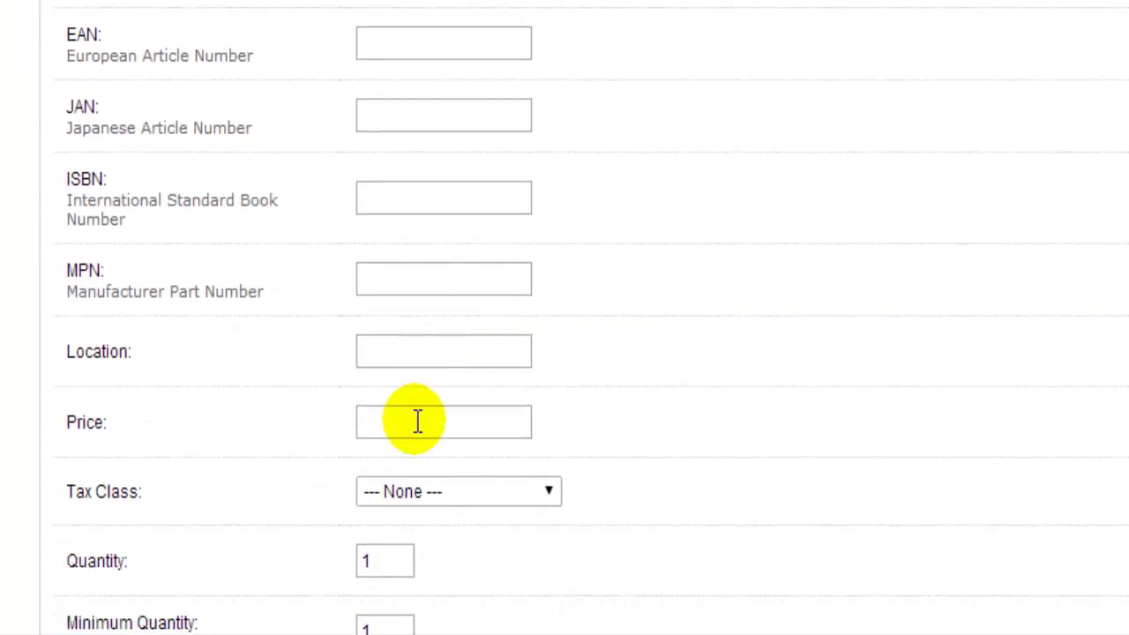
pyautogui.click(417, 422)
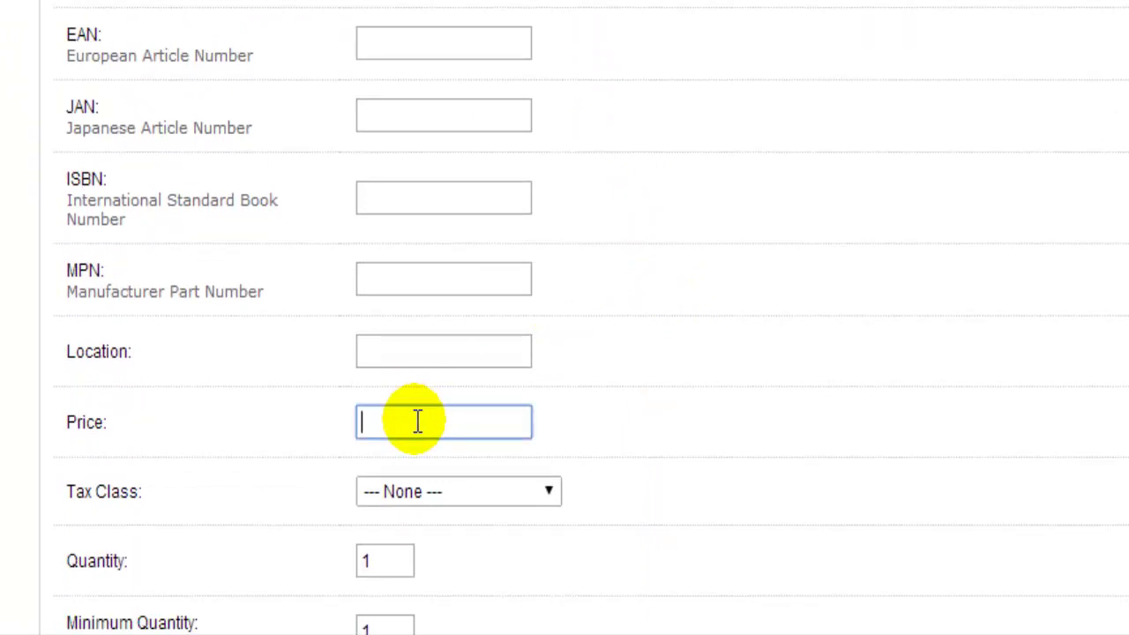
pyautogui.write('1.00')
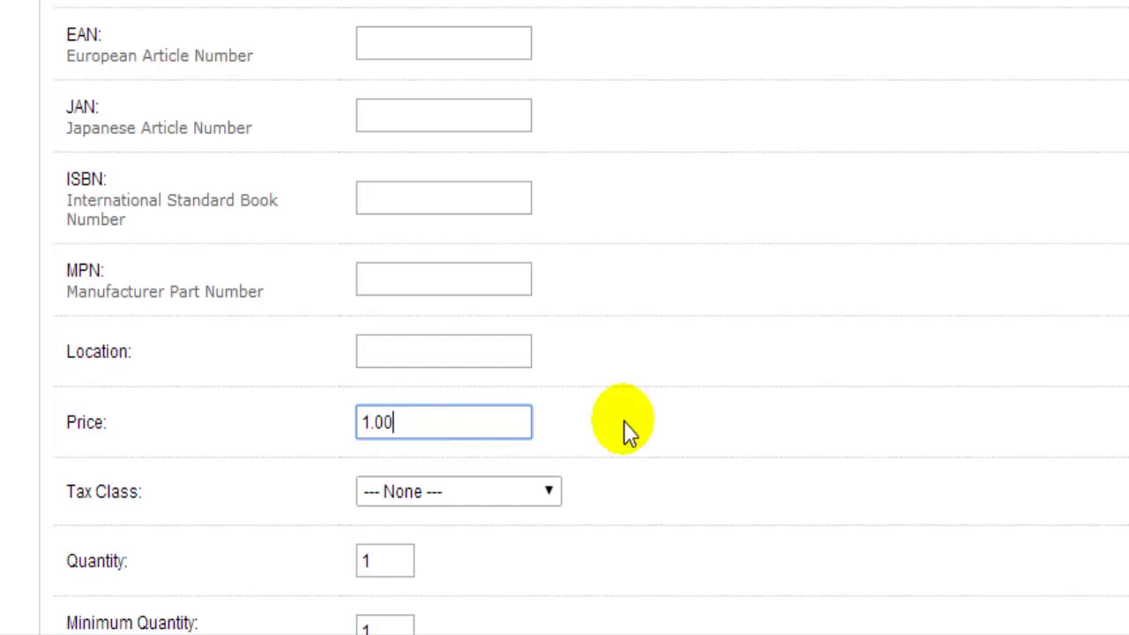
# Step: Turn off stock subtraction and required shipping for the product, and set its SEO keyword to test-profile-1
pyautogui.scroll(-4, 626, 476)
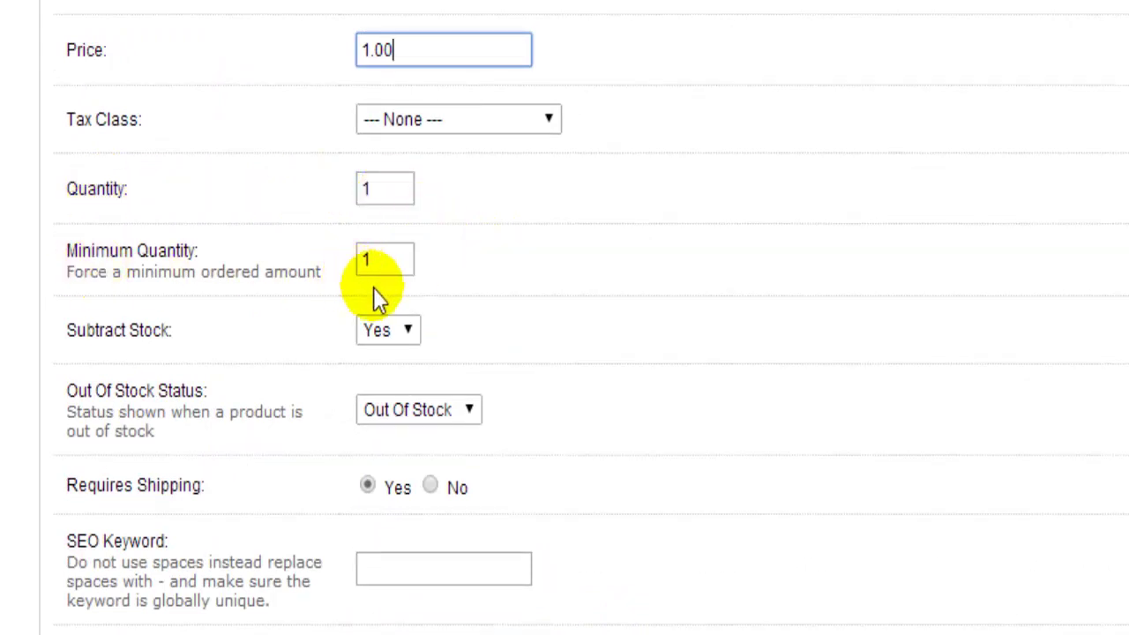
pyautogui.click(408, 341)
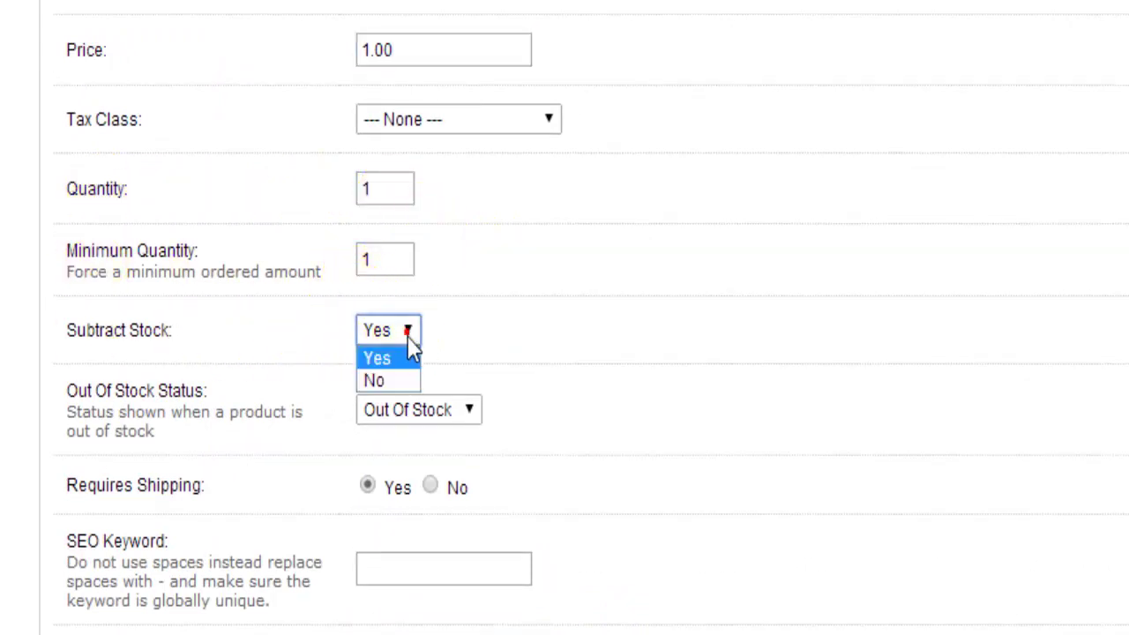
pyautogui.click(396, 381)
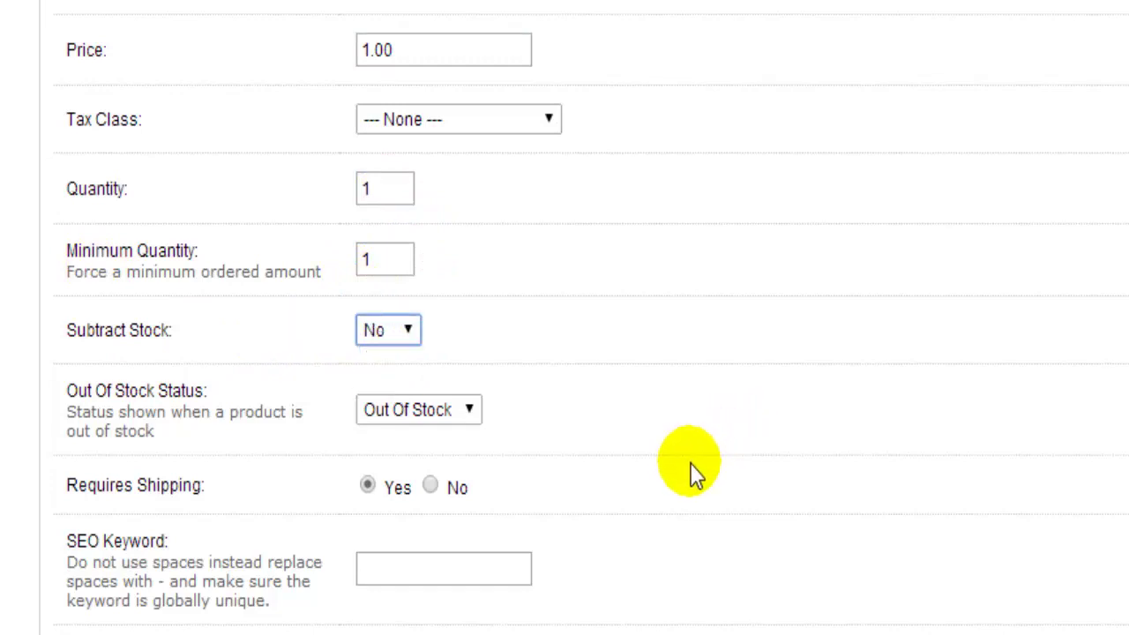
pyautogui.click(431, 486)
pyautogui.click(430, 568)
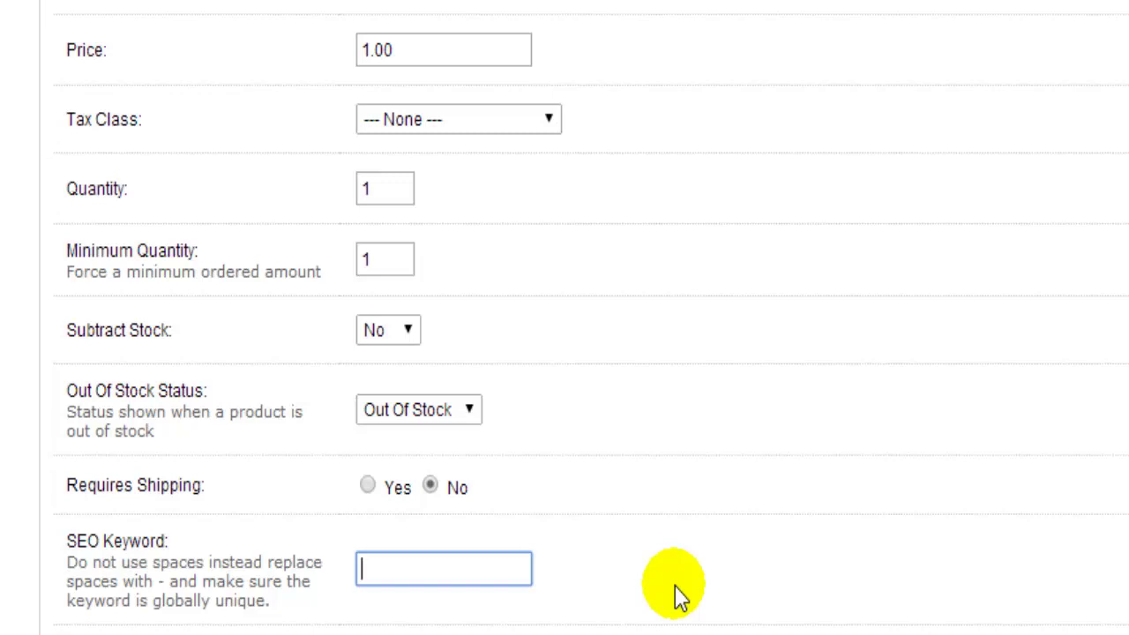
pyautogui.write('test-profile-1')
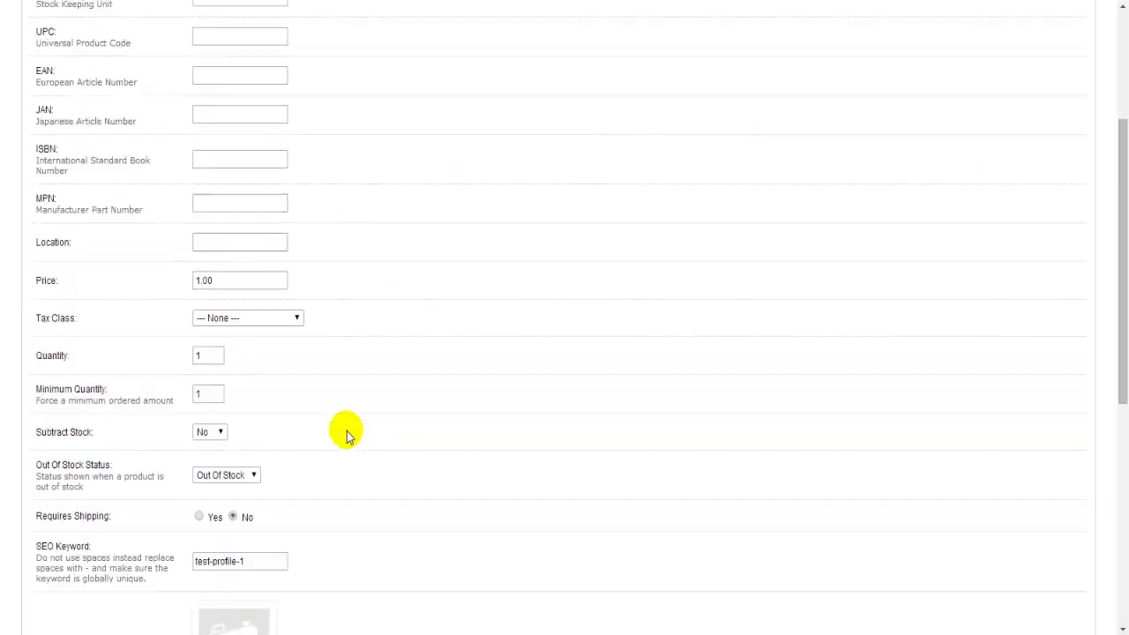
# Step: Assign the product to the T-Shirts category in its links
pyautogui.scroll(3, 346, 432)
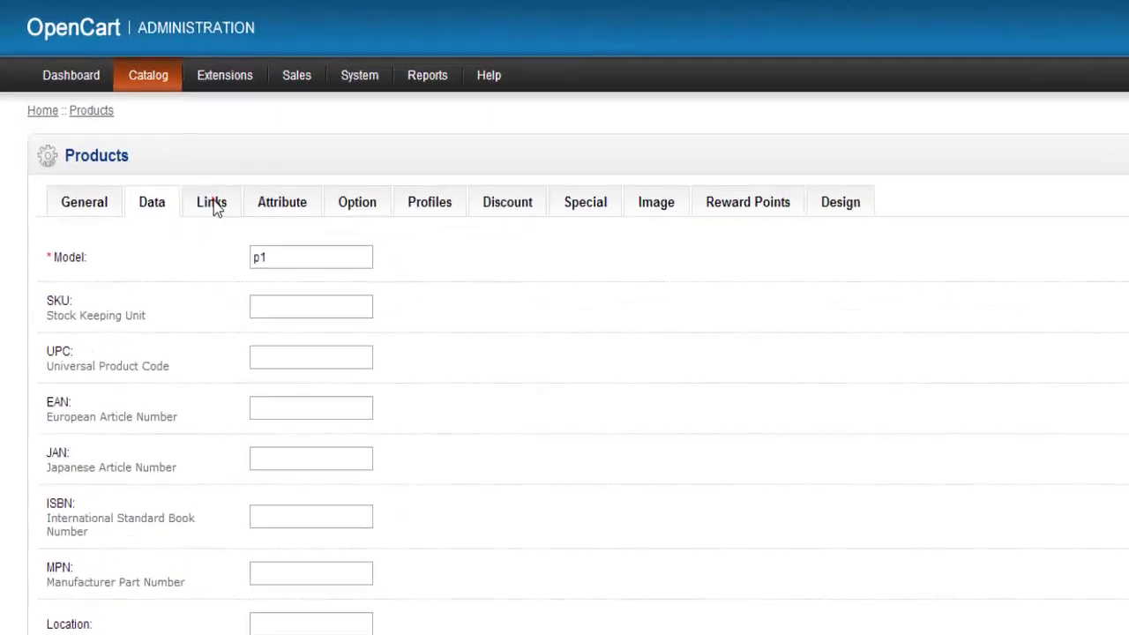
pyautogui.click(163, 156)
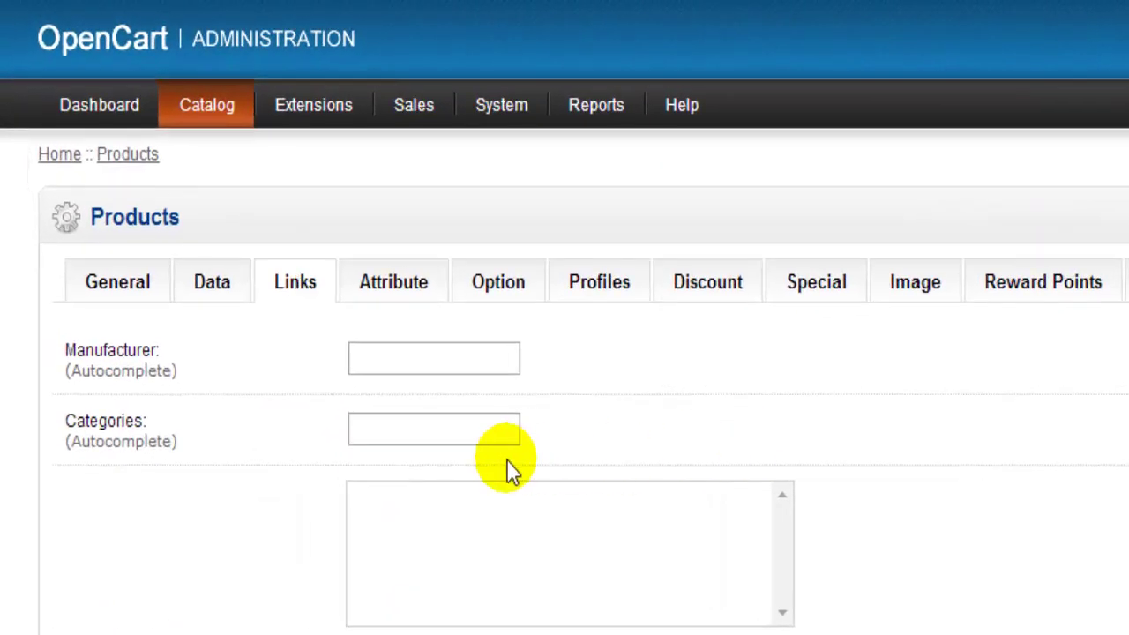
pyautogui.click(386, 429)
pyautogui.write('t')
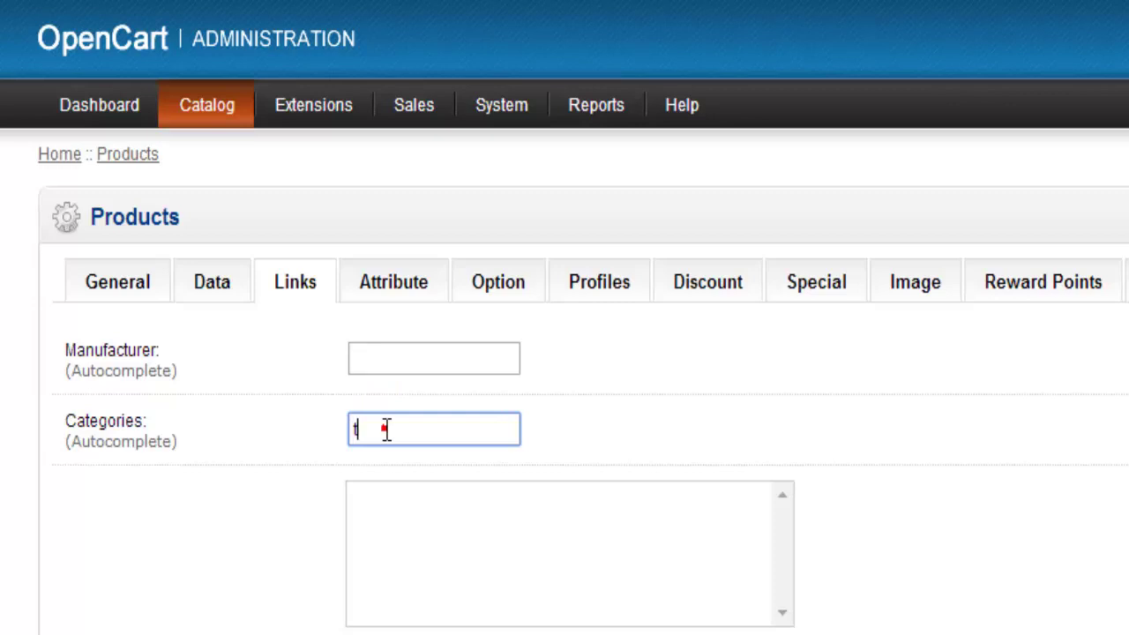
pyautogui.click(391, 468)
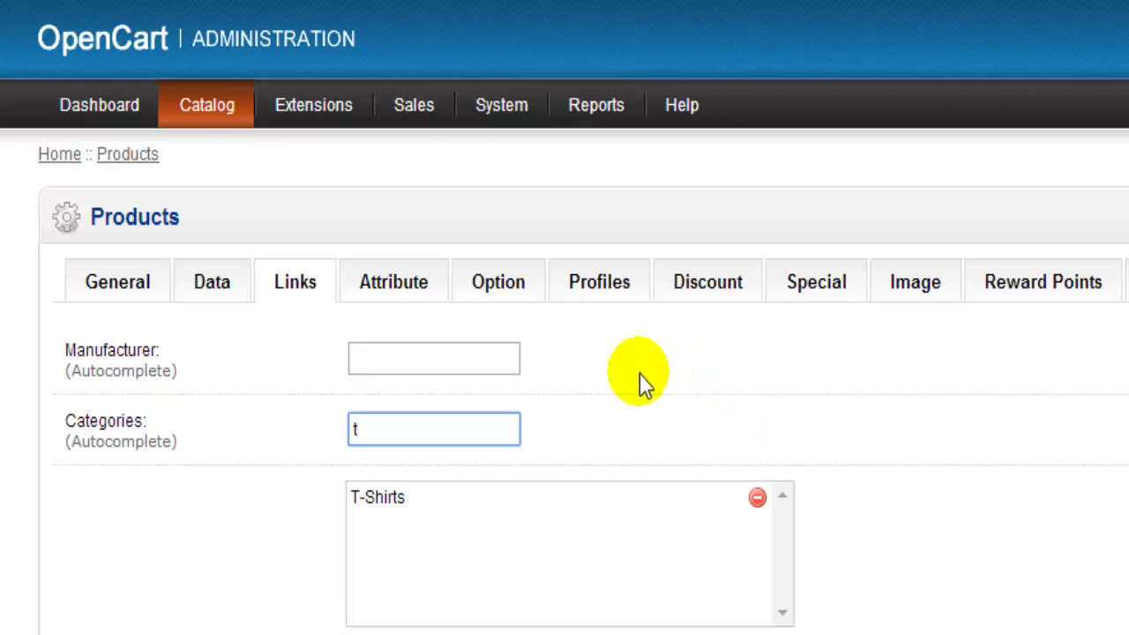
# Step: Attach payment profile Profile 1 to the product for the Retail customer group
pyautogui.click(601, 293)
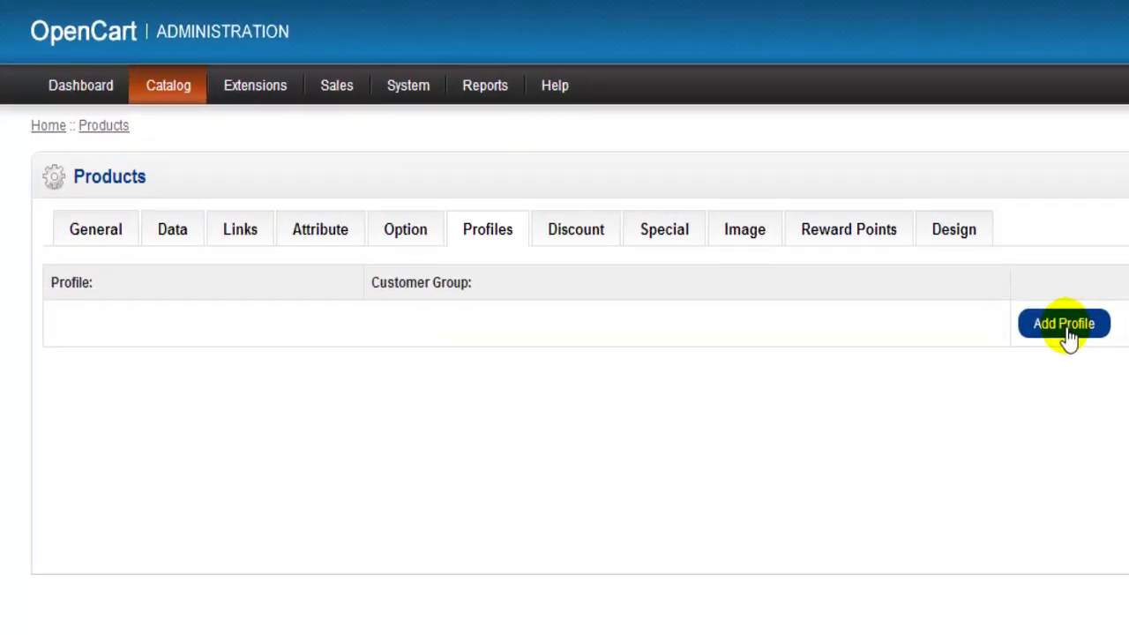
pyautogui.click(1066, 329)
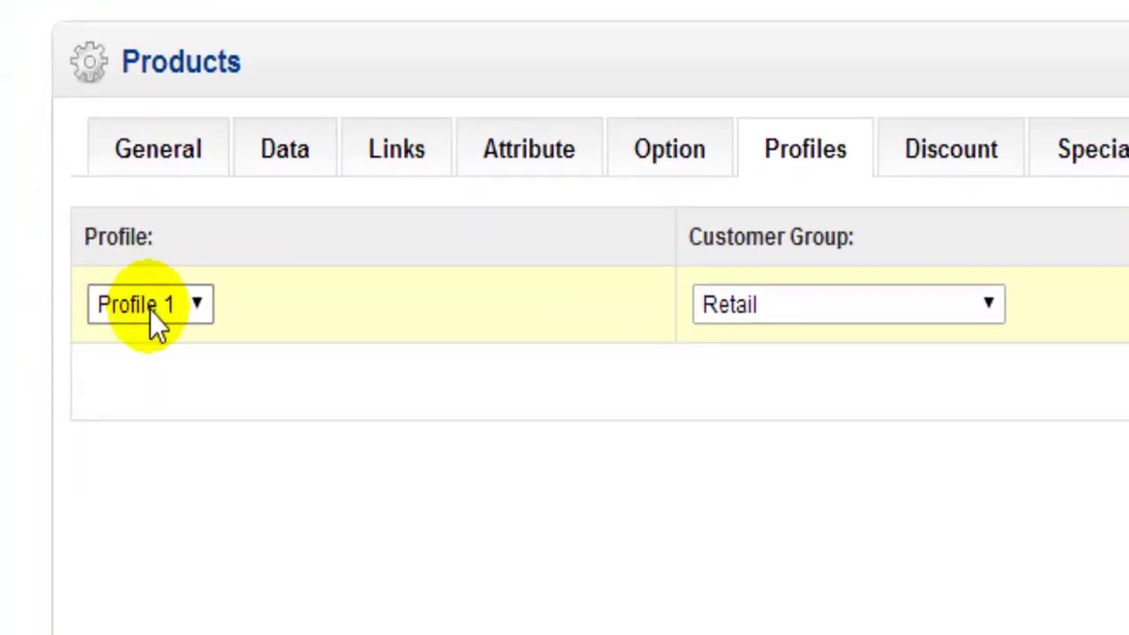
pyautogui.click(199, 300)
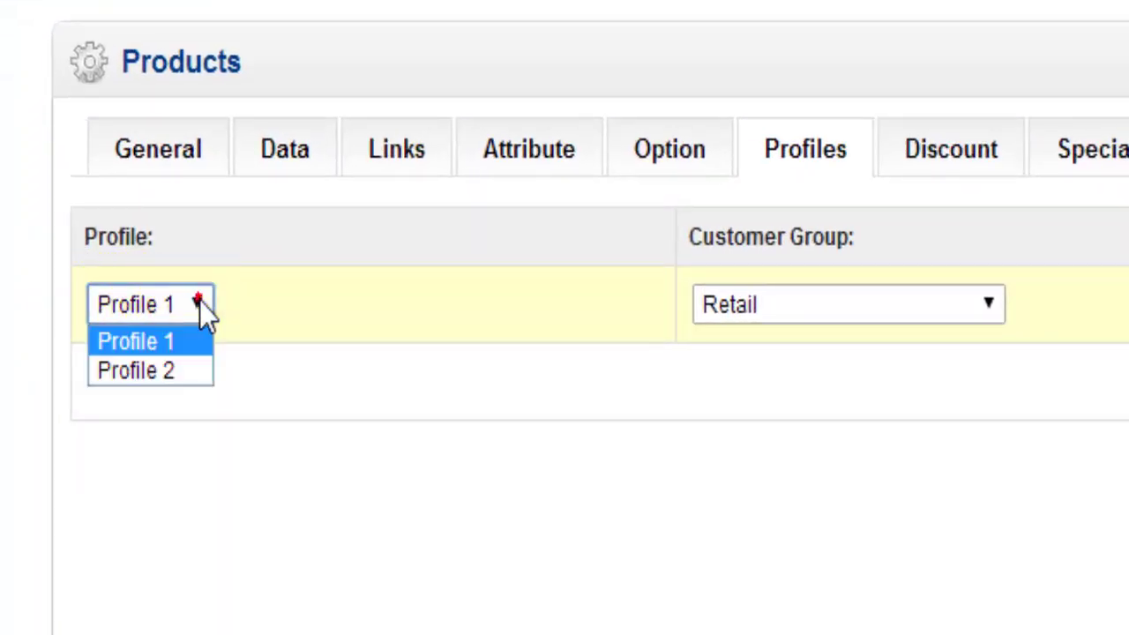
pyautogui.click(123, 341)
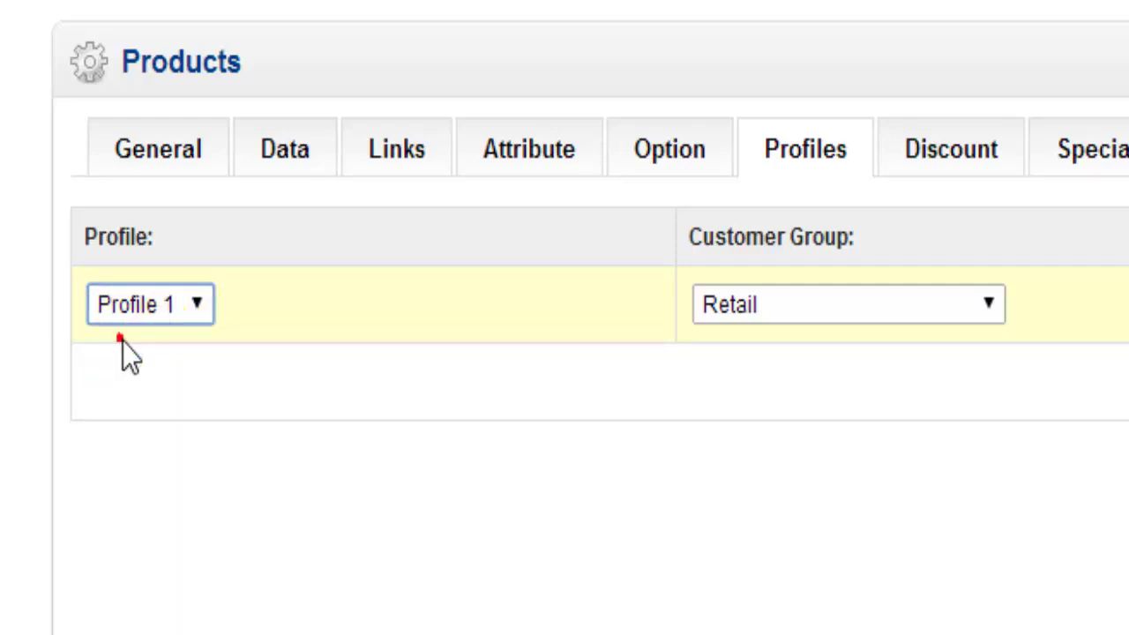
pyautogui.click(989, 303)
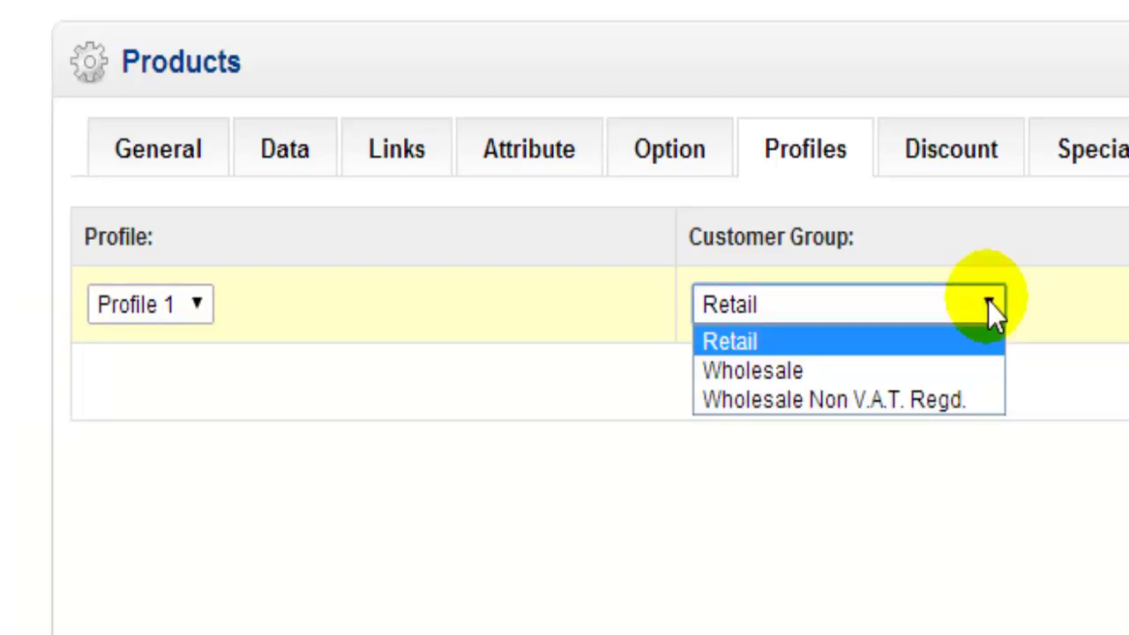
pyautogui.click(733, 342)
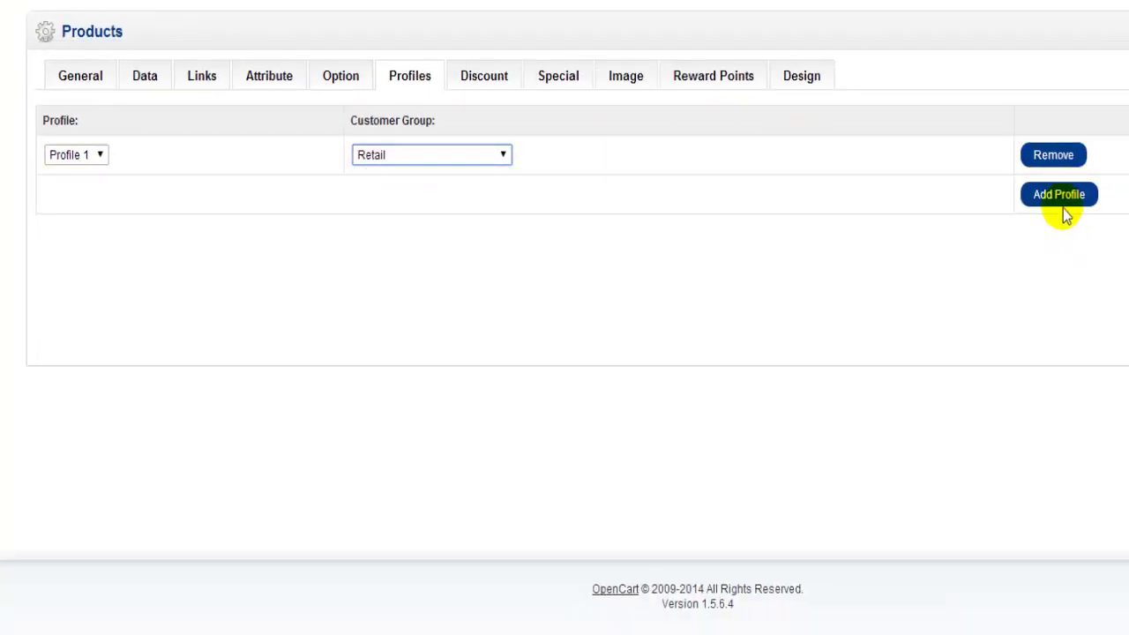
# Step: Attach Profile 2 to the product as a second payment profile for the Retail customer group and save the product
pyautogui.click(1059, 196)
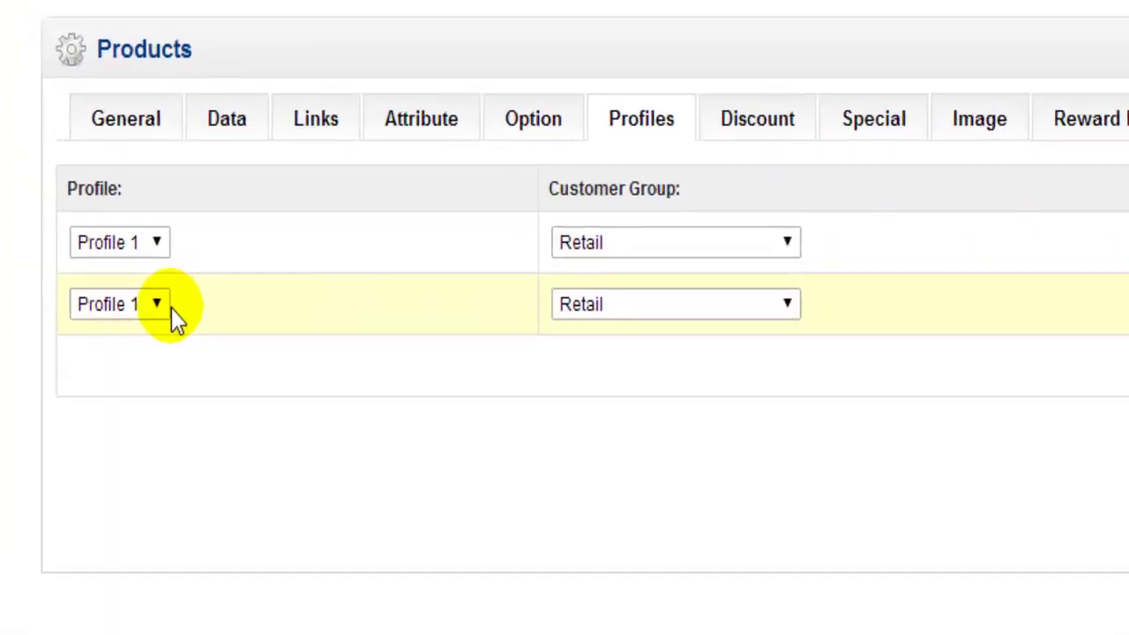
pyautogui.click(89, 193)
pyautogui.click(163, 442)
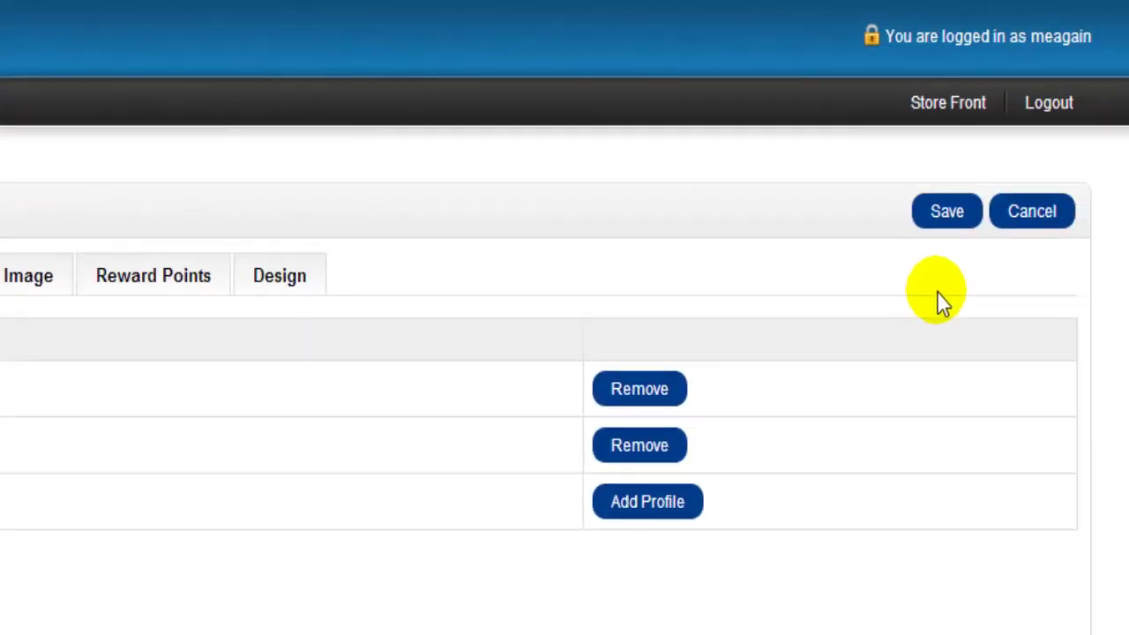
pyautogui.click(945, 221)
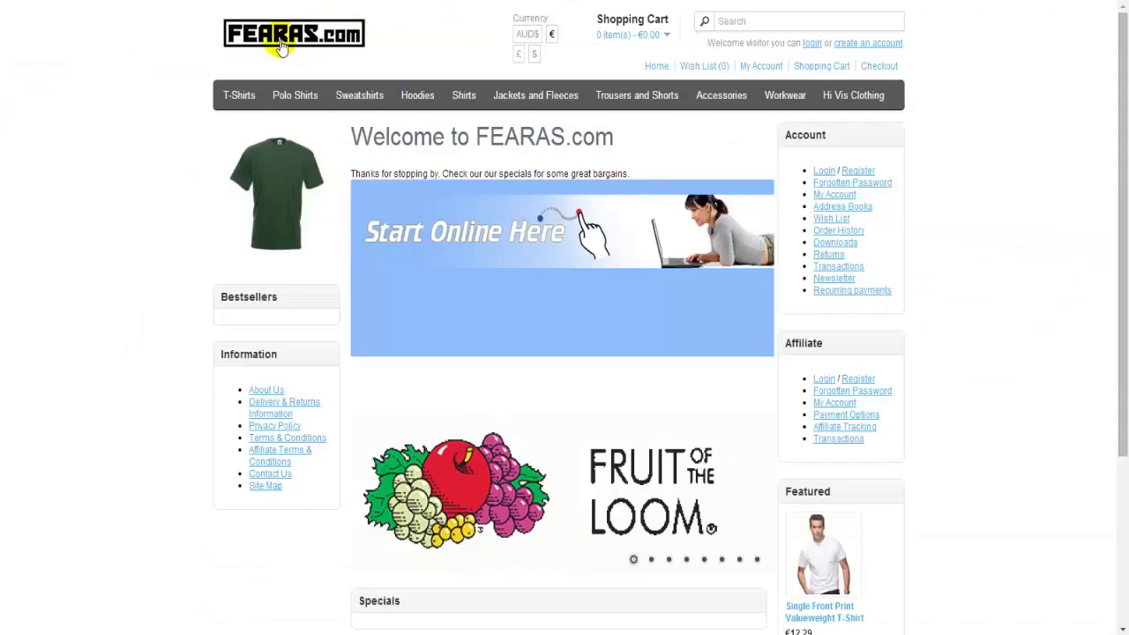
# Step: In the storefront, browse the T-Shirts category and open the Test Product 1 page
pyautogui.moveTo(239, 95)
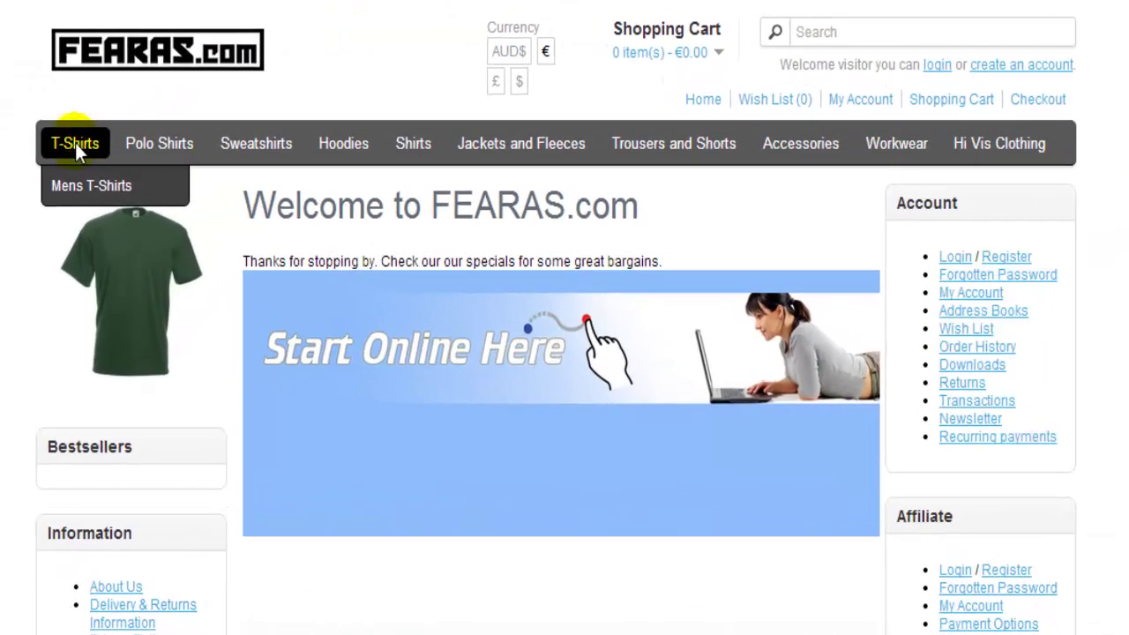
pyautogui.click(75, 143)
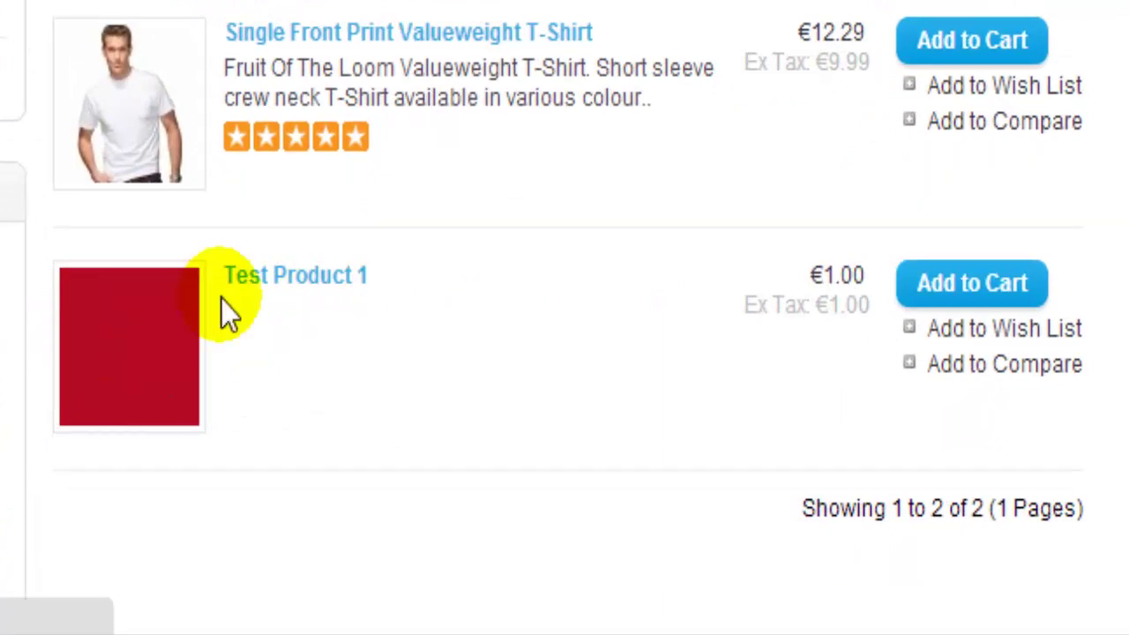
pyautogui.click(295, 276)
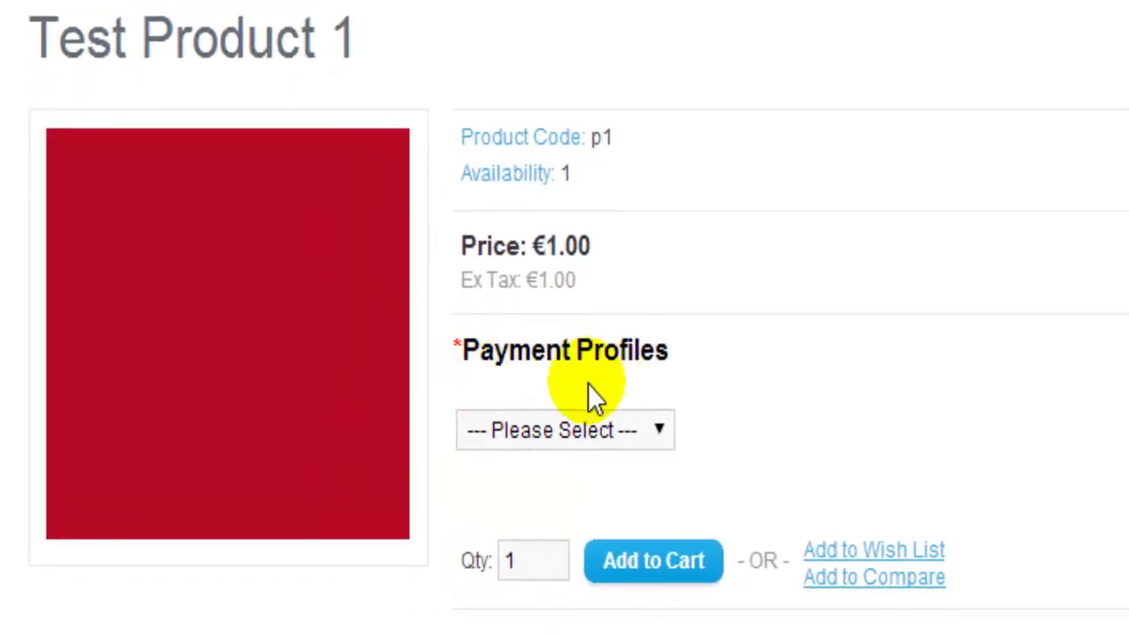
pyautogui.click(448, 349)
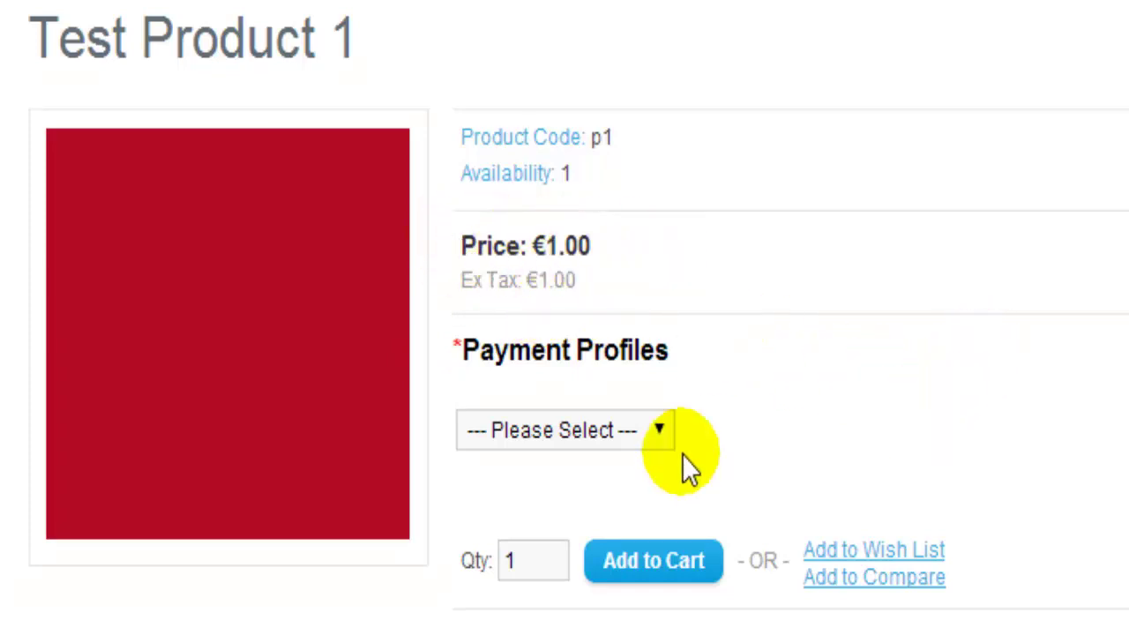
# Step: Choose Profile 1 as the product's payment profile and examine its recurring payment terms
pyautogui.click(660, 430)
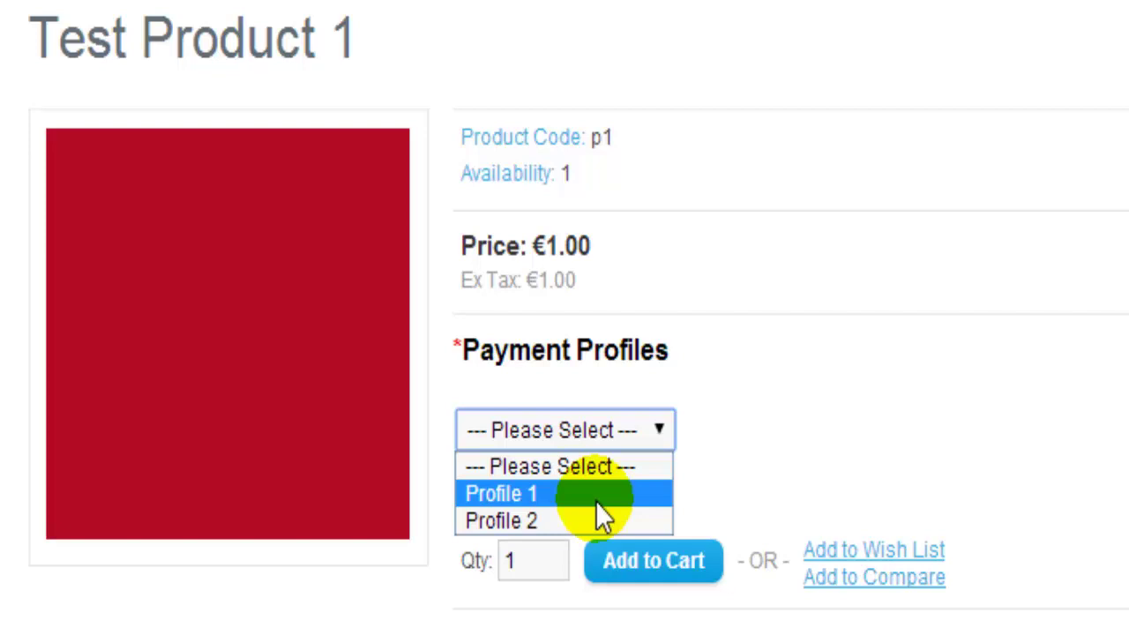
pyautogui.click(515, 499)
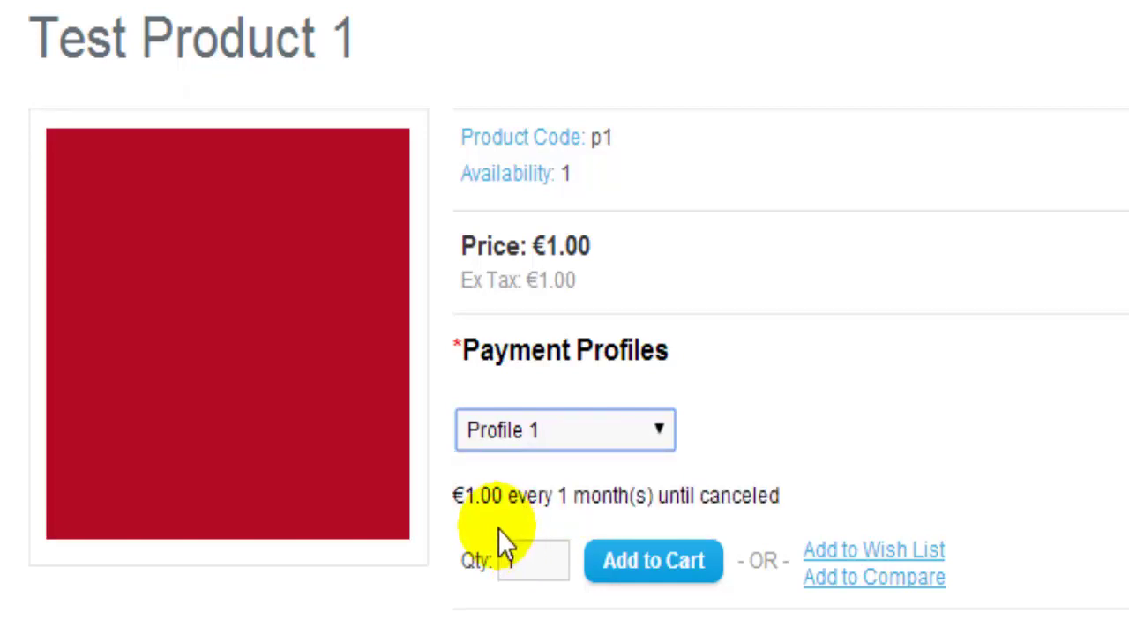
pyautogui.moveTo(453, 495); pyautogui.dragTo(821, 496)
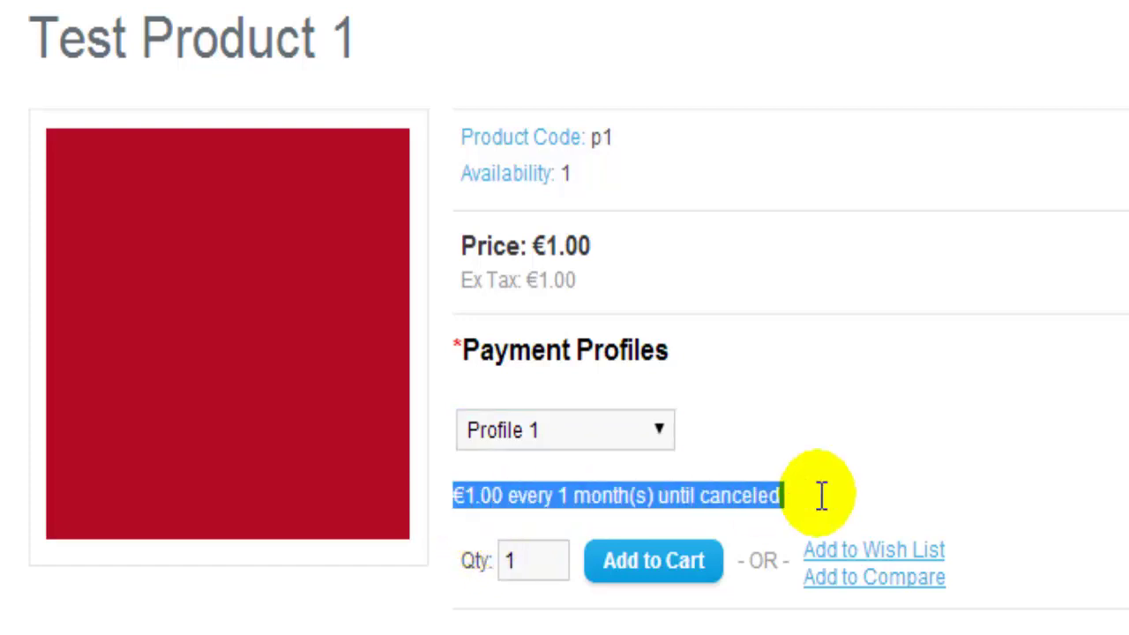
pyautogui.click(502, 533)
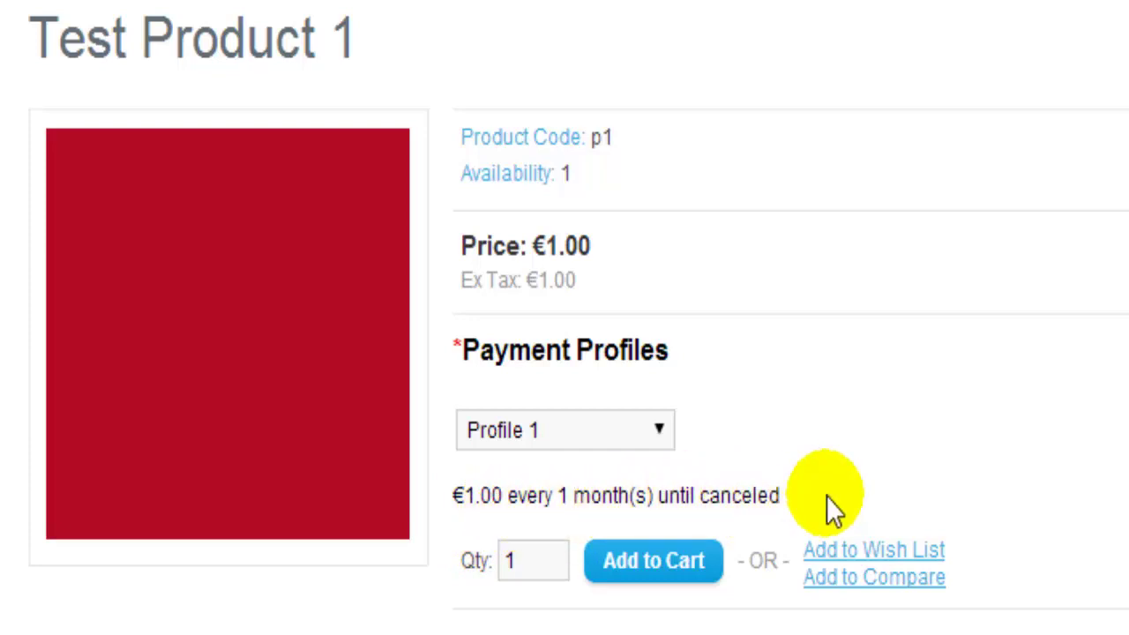
# Step: Add one Test Product 1 with payment profile Profile 2 to the cart and view the shopping cart
pyautogui.click(663, 429)
pyautogui.click(538, 519)
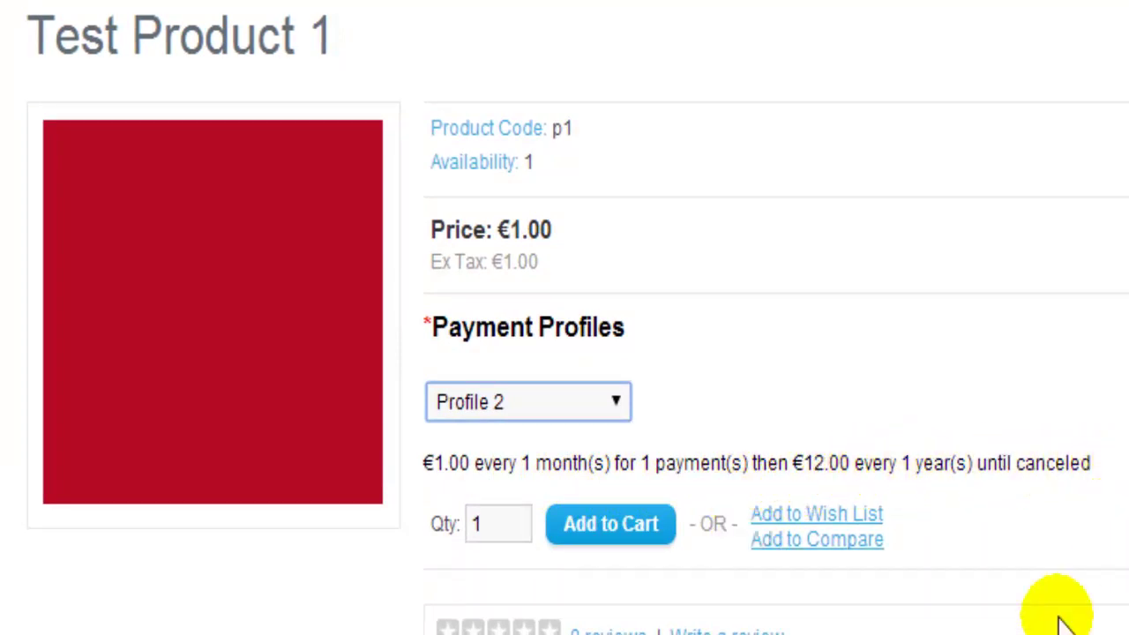
pyautogui.click(611, 552)
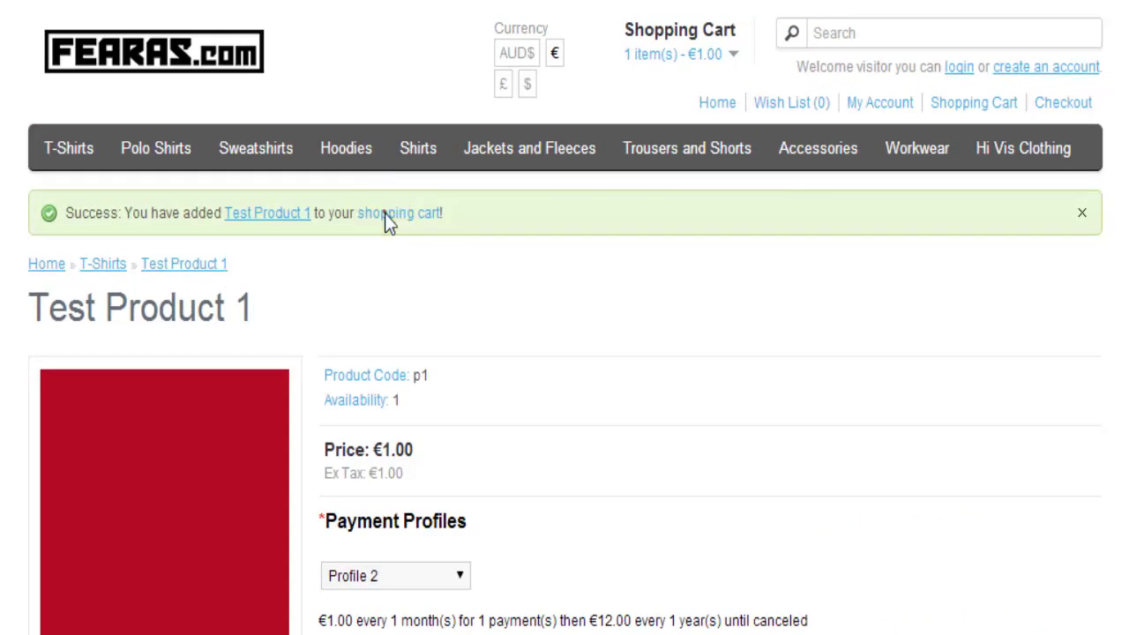
pyautogui.click(385, 213)
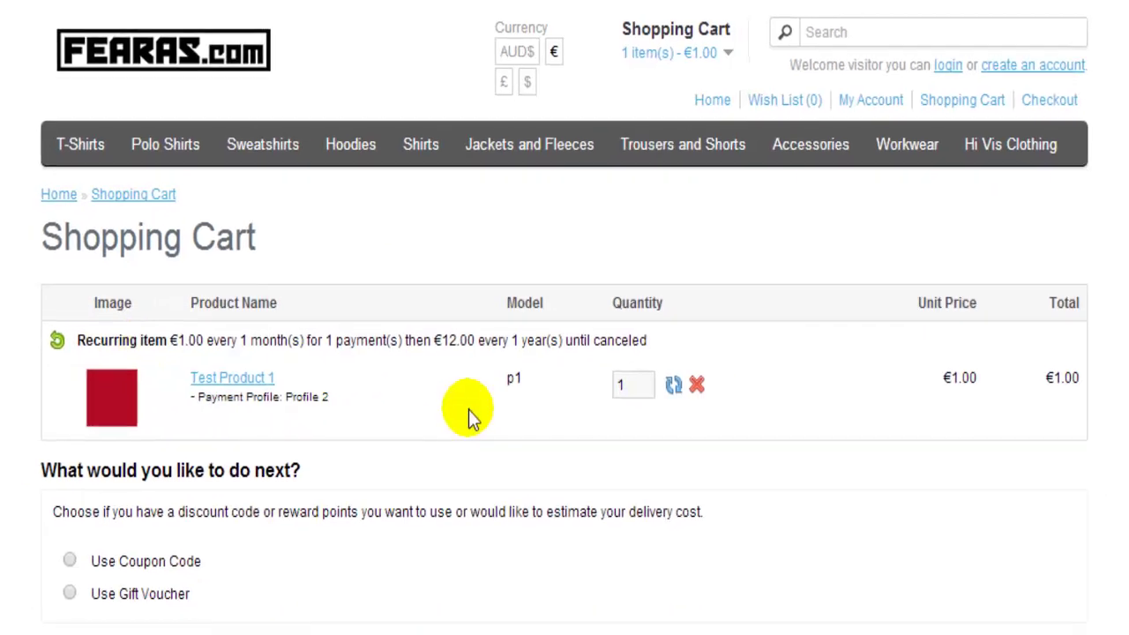
pyautogui.click(917, 582)
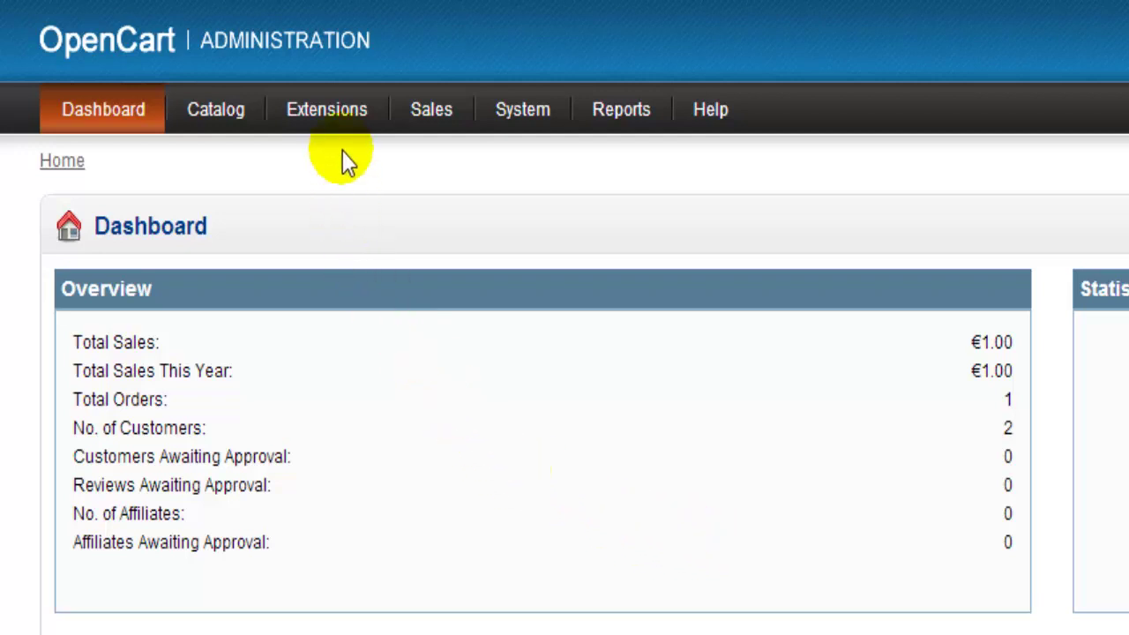
# Step: In the store administration, open the PayPal Express Checkout payment method's general settings and locate the option allowing customers to cancel profiles
pyautogui.moveTo(335, 117)
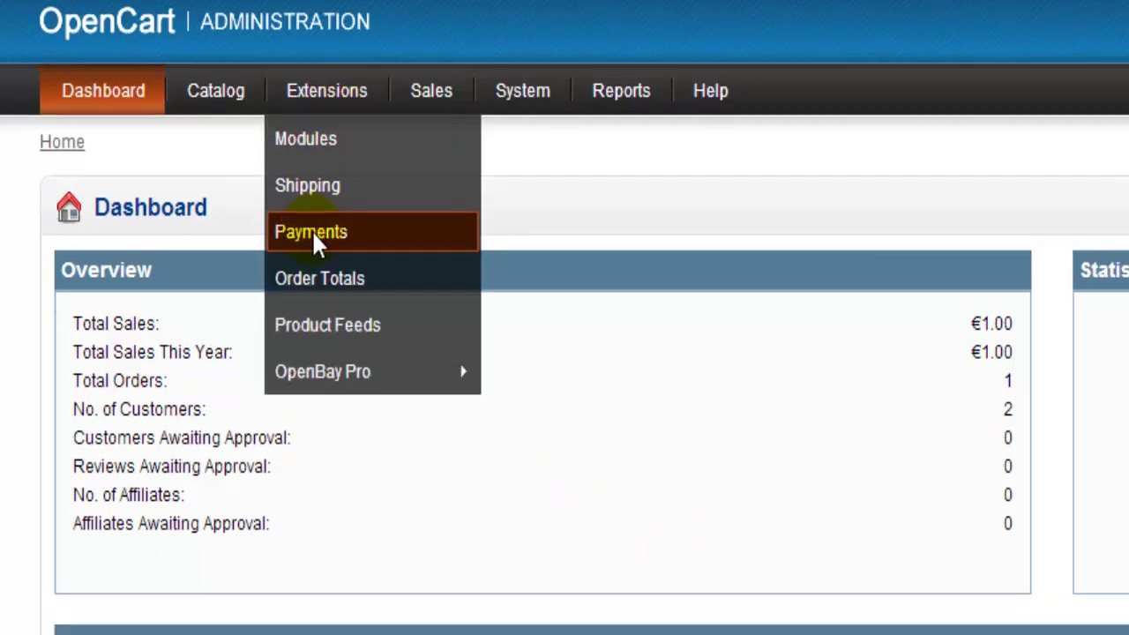
pyautogui.click(312, 251)
pyautogui.scroll(-5, 252, 424)
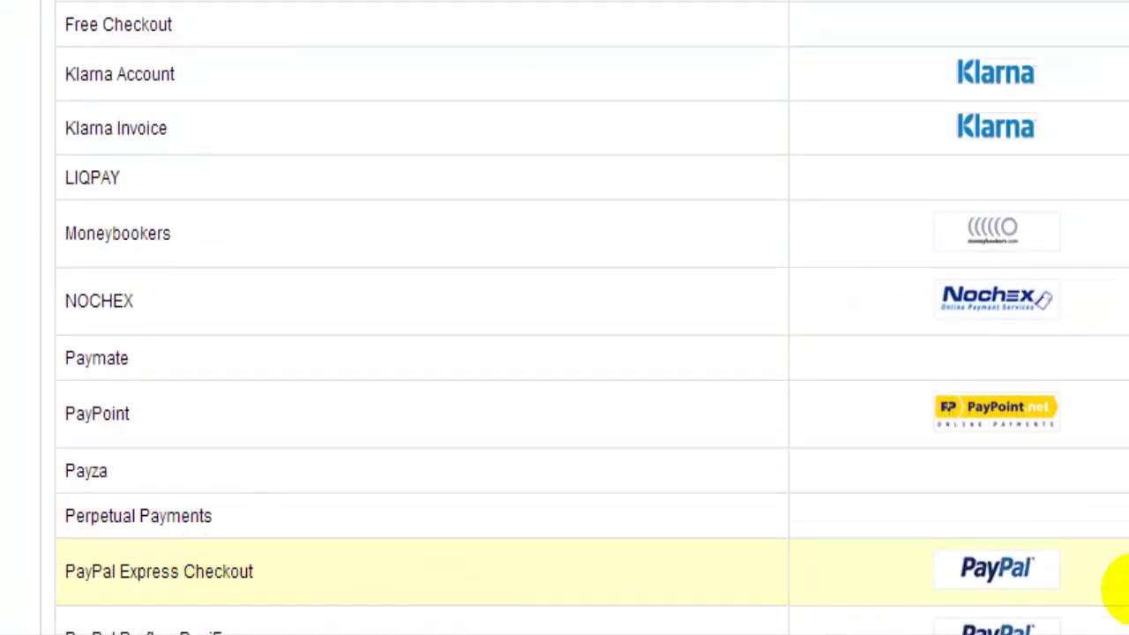
pyautogui.click(935, 573)
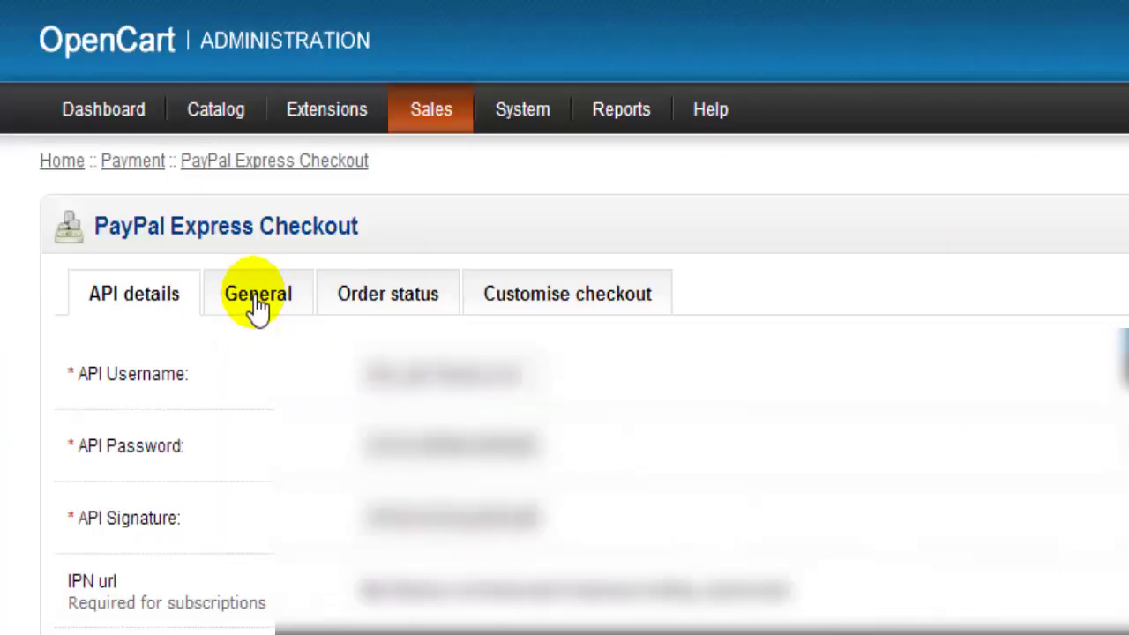
pyautogui.click(257, 304)
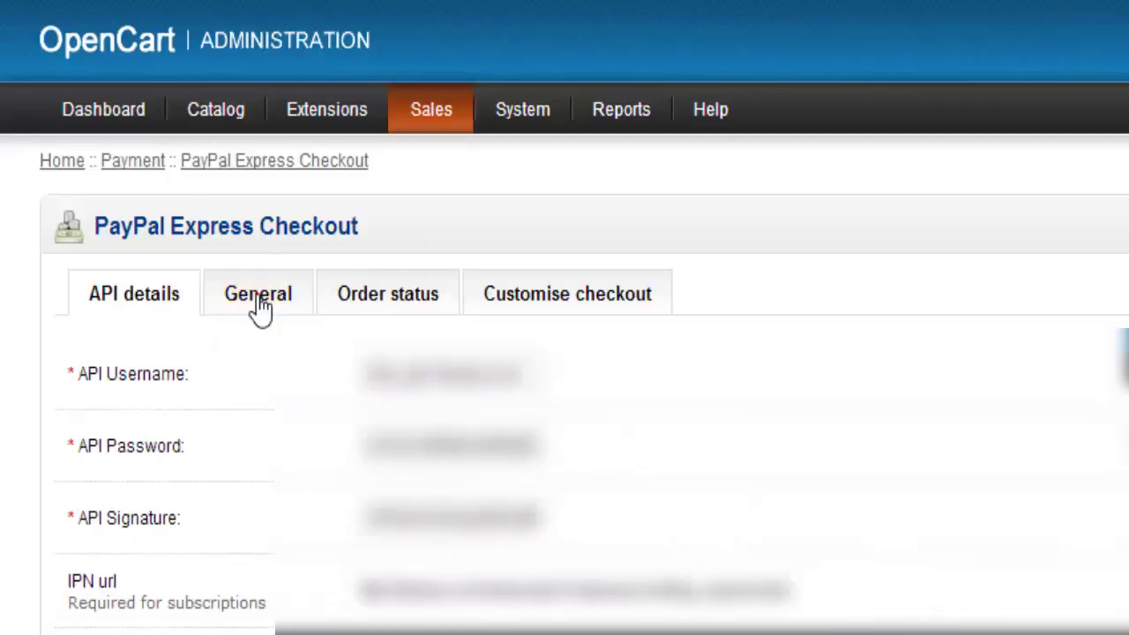
pyautogui.scroll(-5, 96, 597)
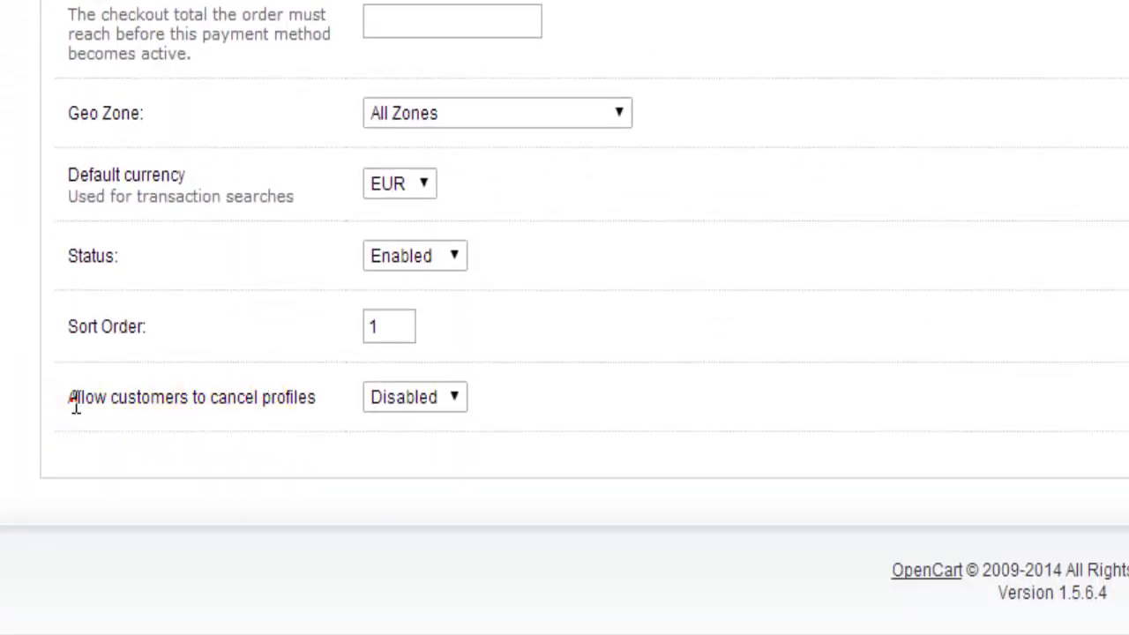
# Step: Set the option allowing customers to cancel profiles to Enabled and save the PayPal Express Checkout settings
pyautogui.moveTo(72, 401); pyautogui.dragTo(326, 399)
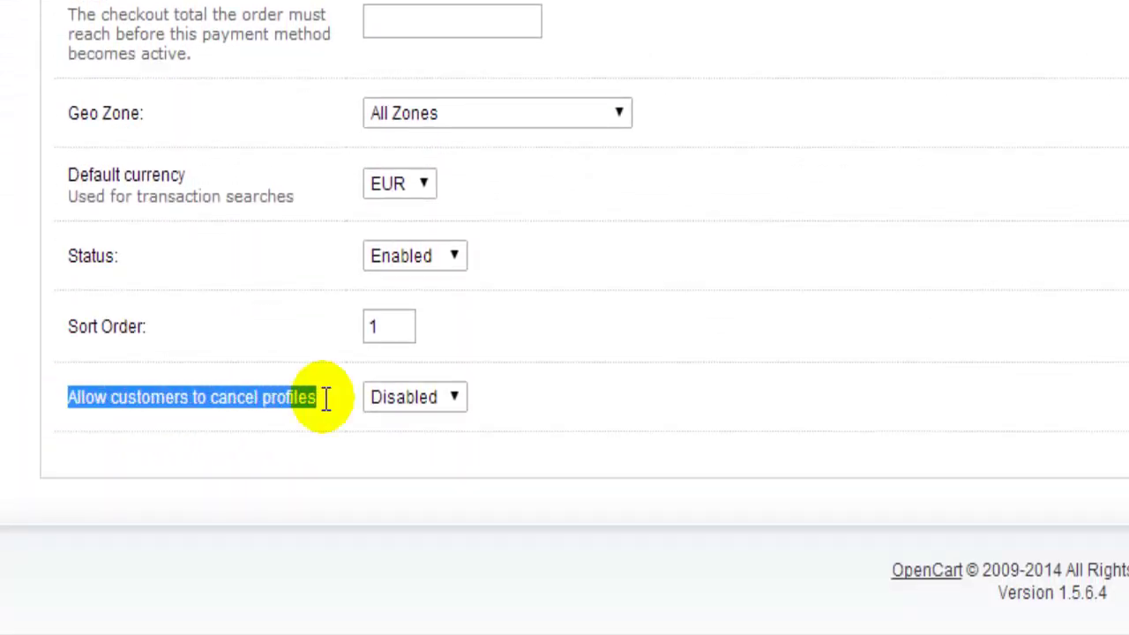
pyautogui.click(450, 405)
pyautogui.click(436, 447)
pyautogui.click(423, 441)
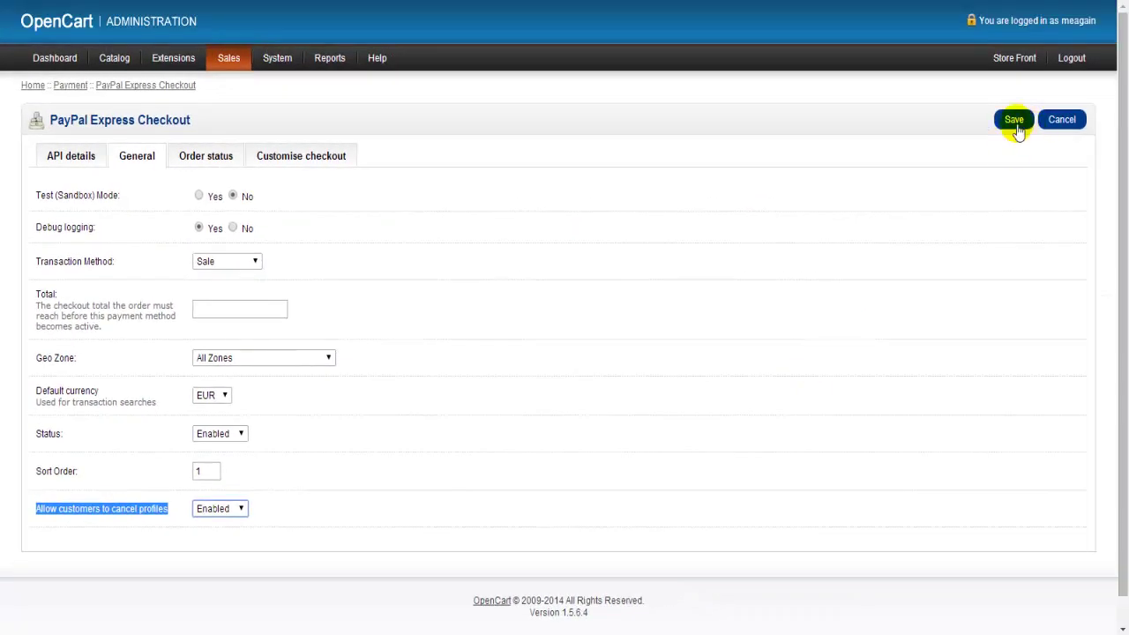
pyautogui.click(1016, 122)
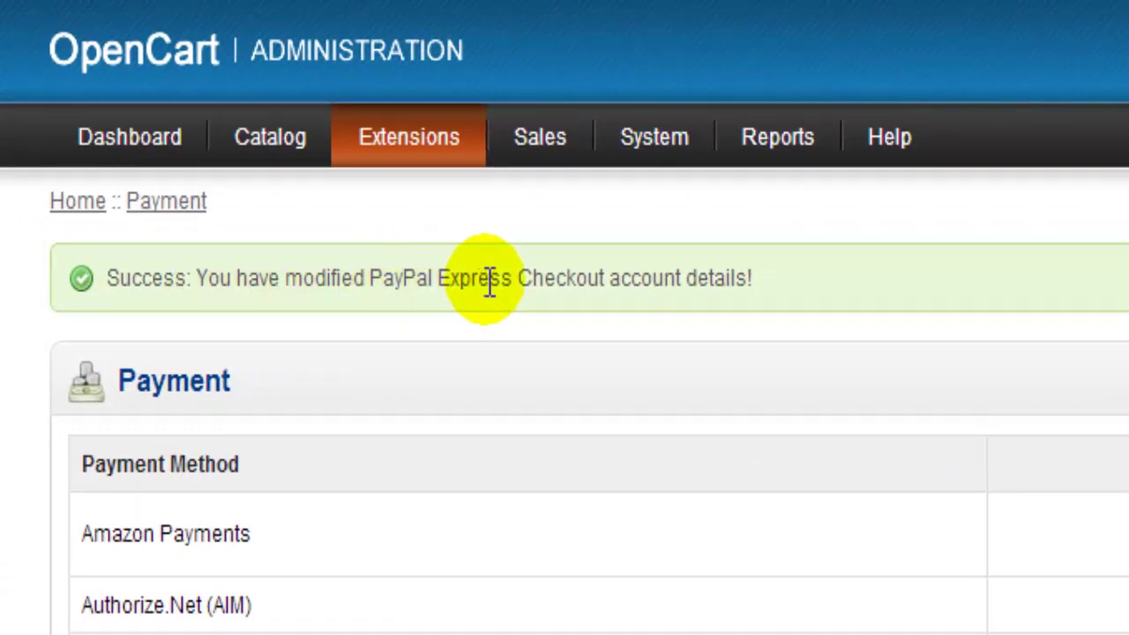
# Step: Open the latest order from the dashboard and examine its payment details, PayPal transaction and products
pyautogui.click(129, 137)
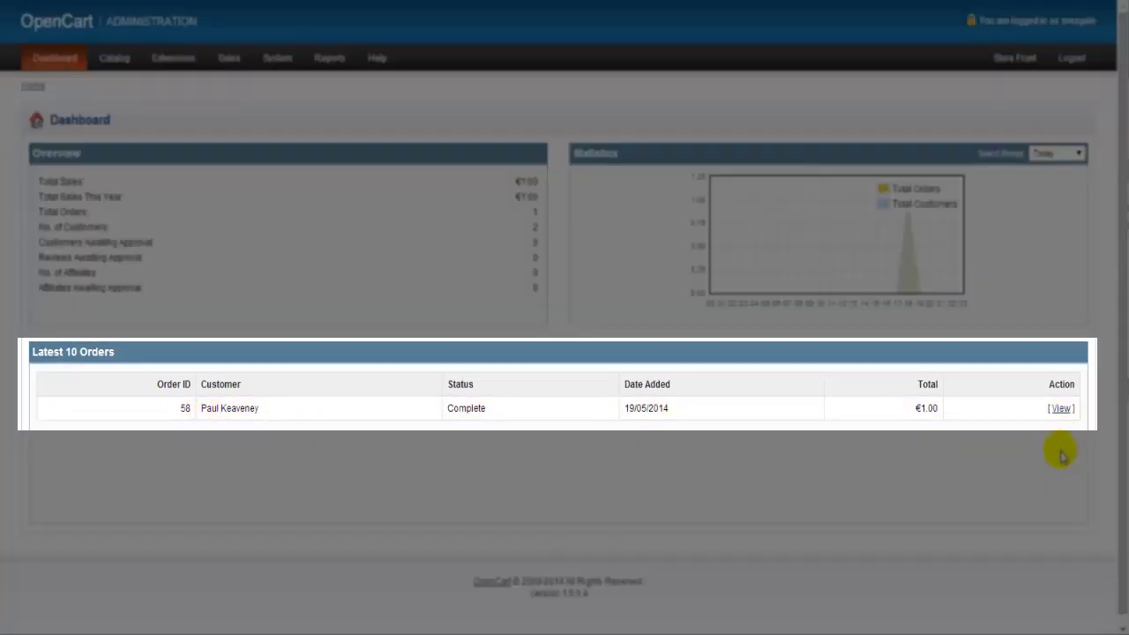
pyautogui.click(1061, 409)
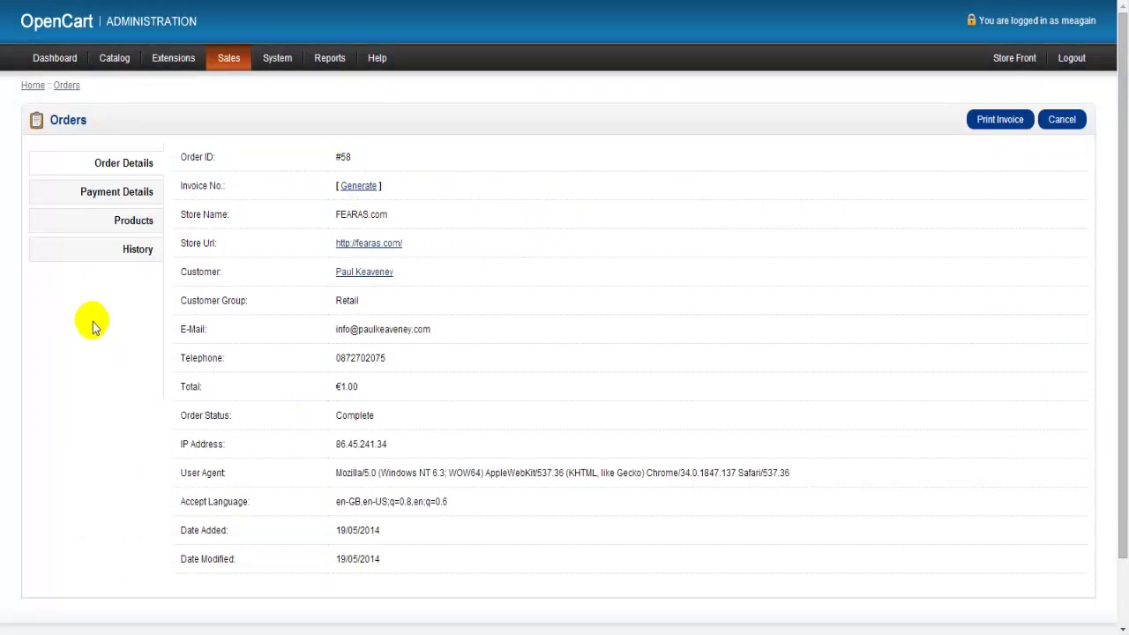
pyautogui.click(107, 200)
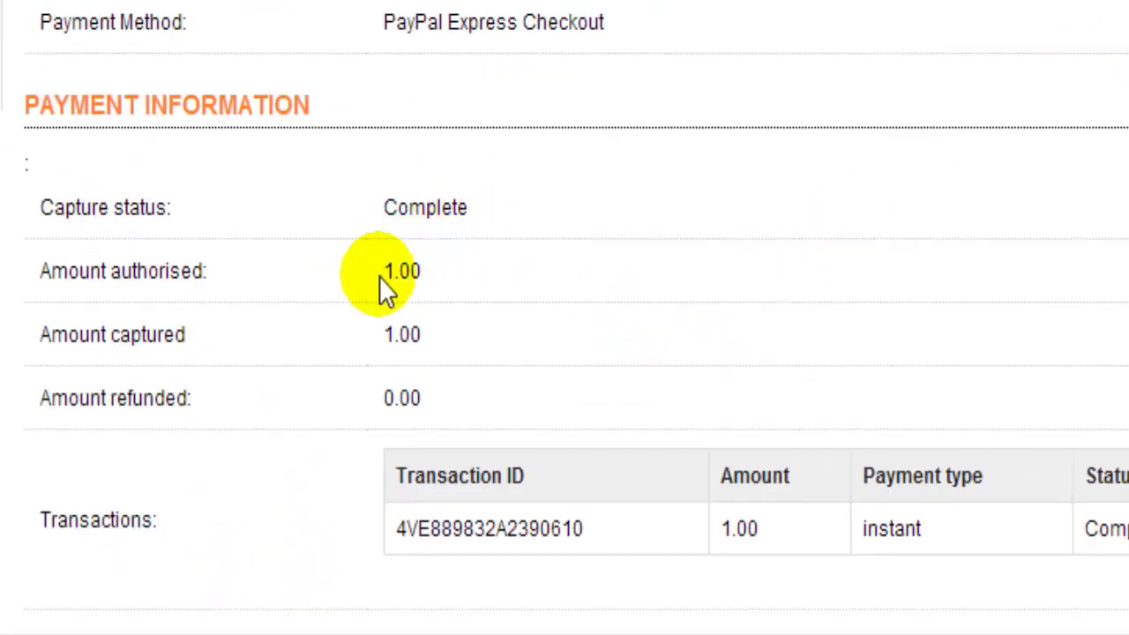
pyautogui.moveTo(380, 275); pyautogui.dragTo(446, 298)
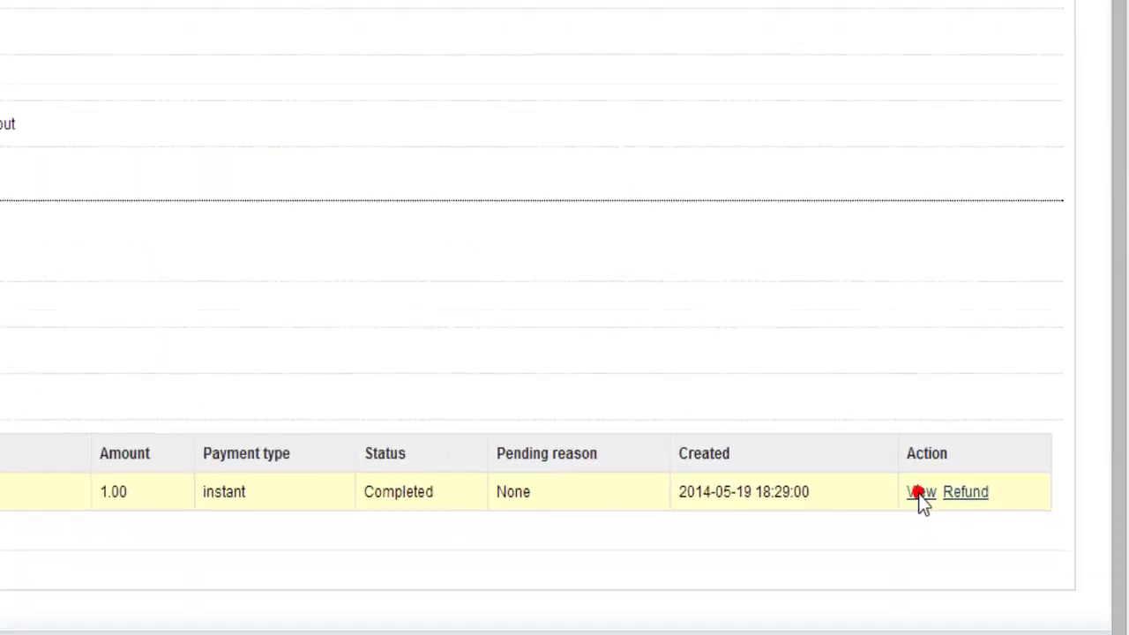
pyautogui.click(842, 523)
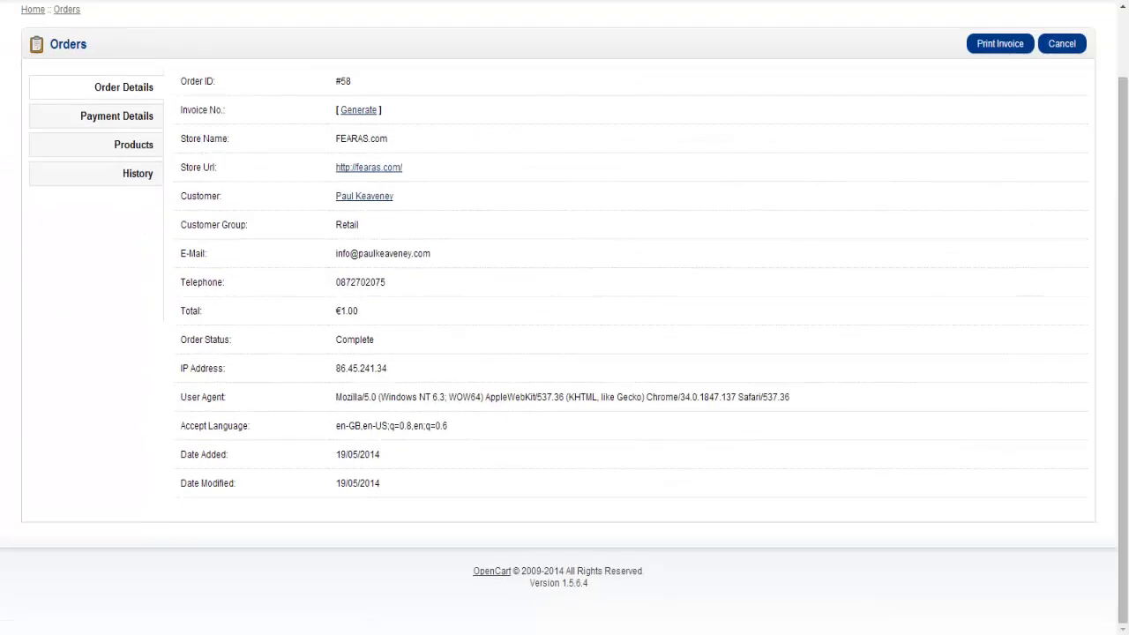
pyautogui.click(133, 144)
# Step: In the order's history, set the order status to Shipped, enable Notify Customer and open the comment for editing
pyautogui.click(134, 251)
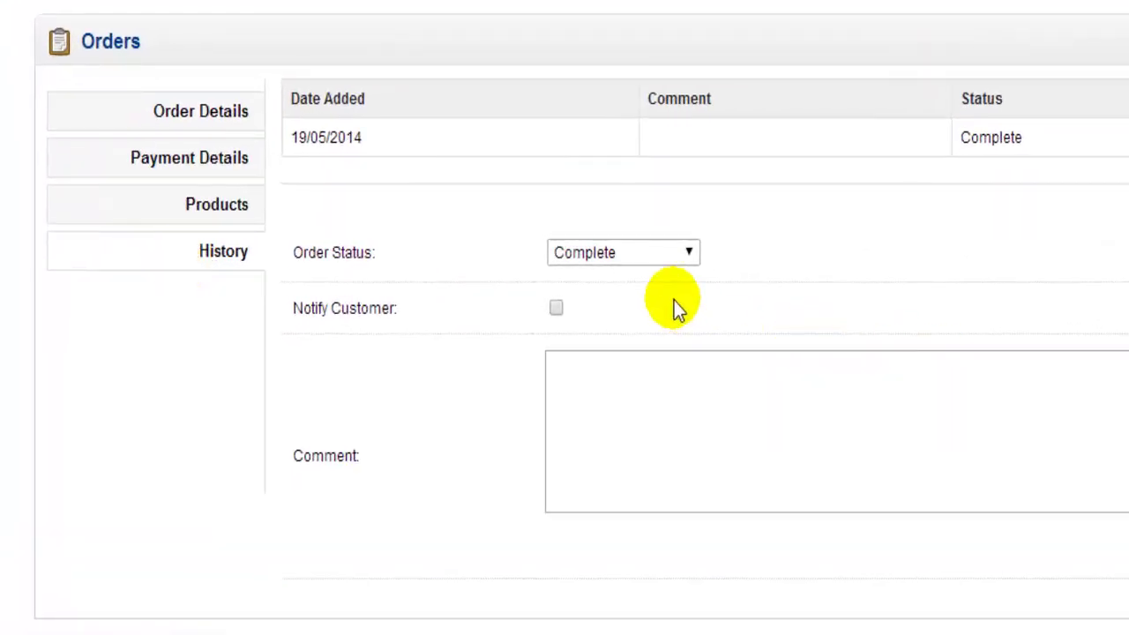
pyautogui.click(688, 254)
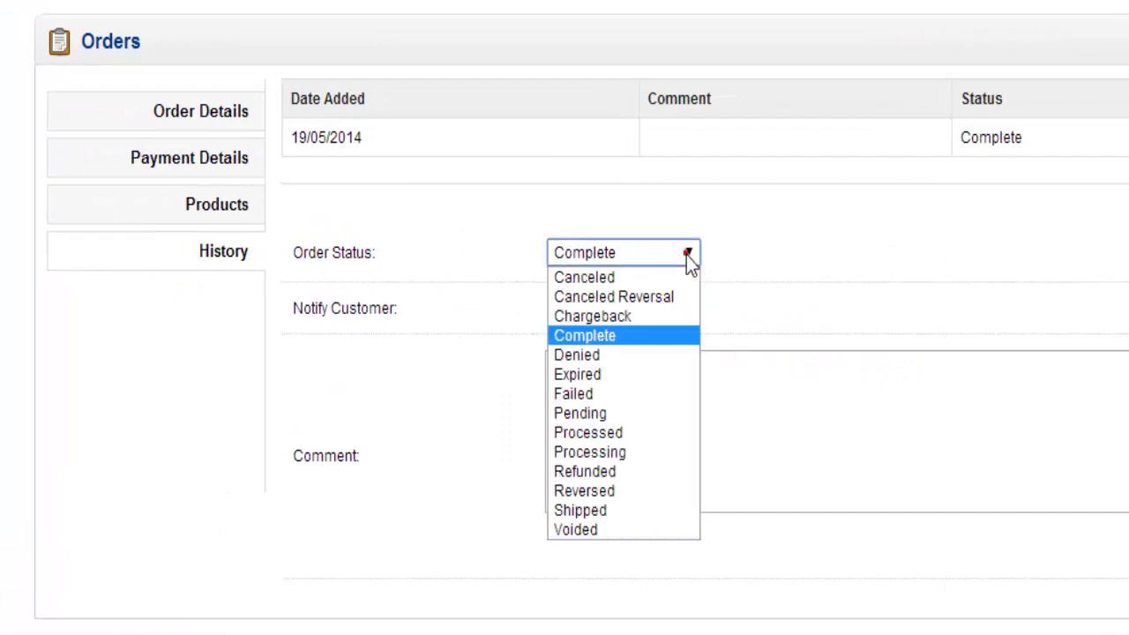
pyautogui.click(607, 508)
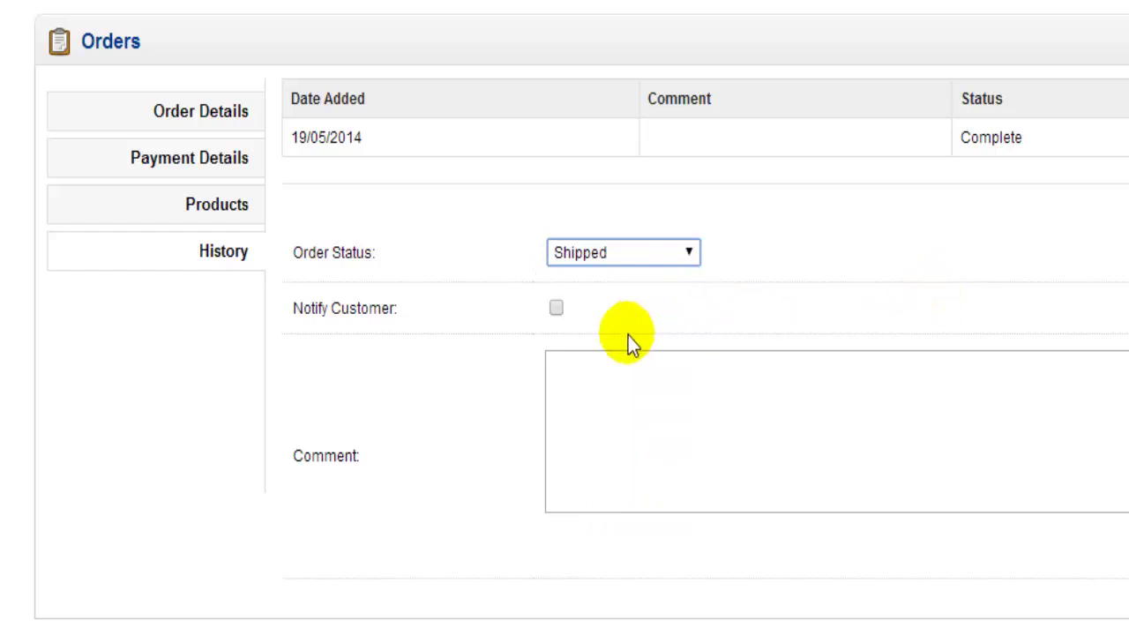
pyautogui.click(557, 310)
pyautogui.click(633, 407)
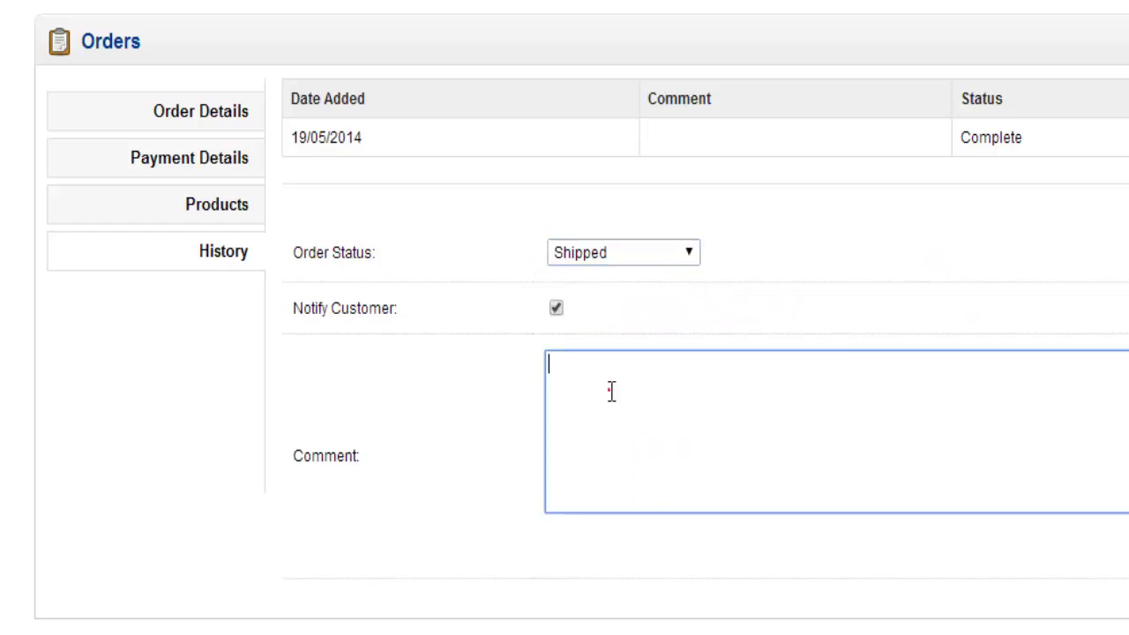